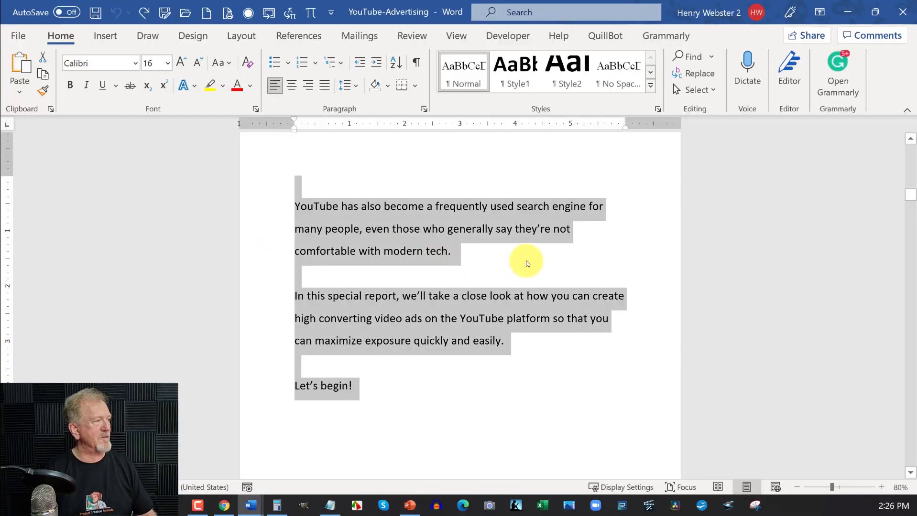
- Look through the YouTube Advertising report from the selected introduction back to the cover and on to the disclaimer page
scroll(527, 263, up, 7)
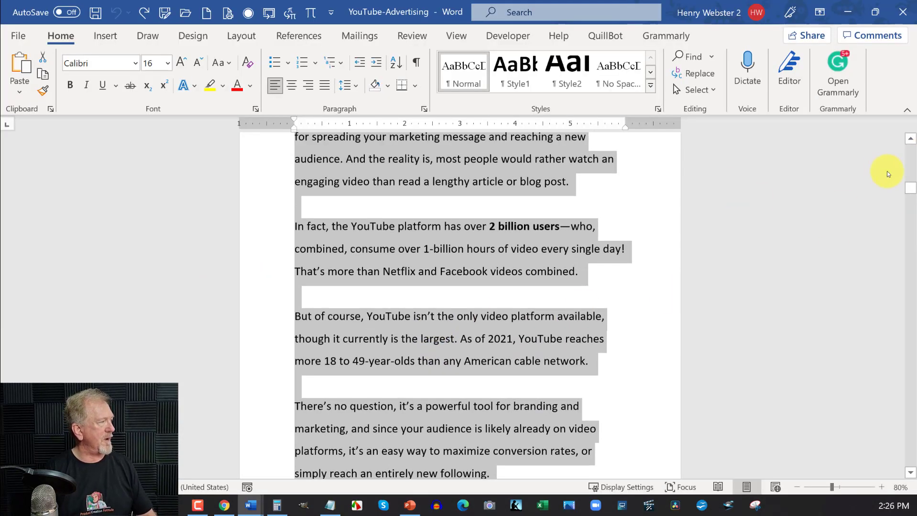
drag(909, 194, 907, 152)
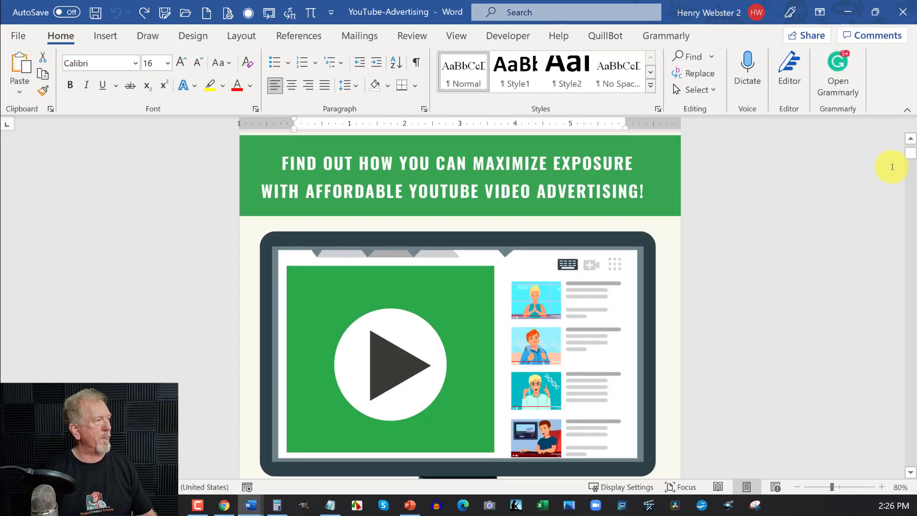
scroll(851, 234, up, 3)
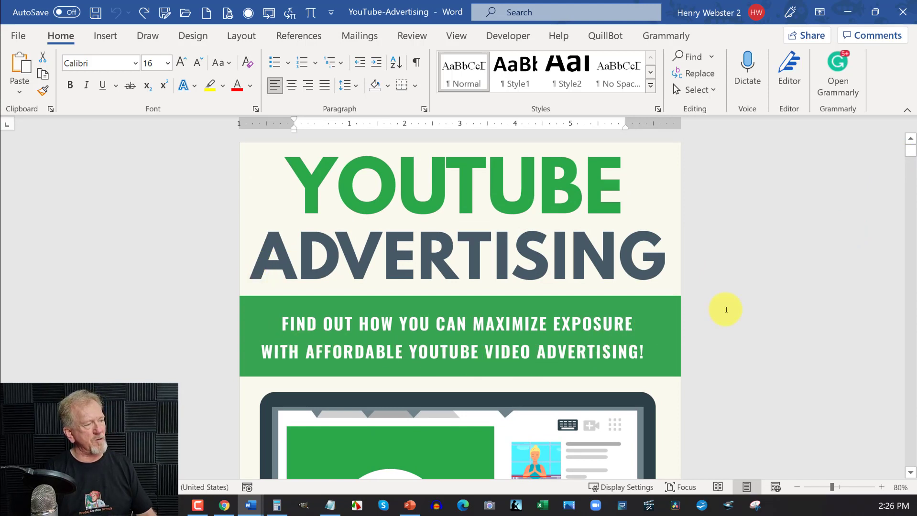
scroll(727, 310, down, 1)
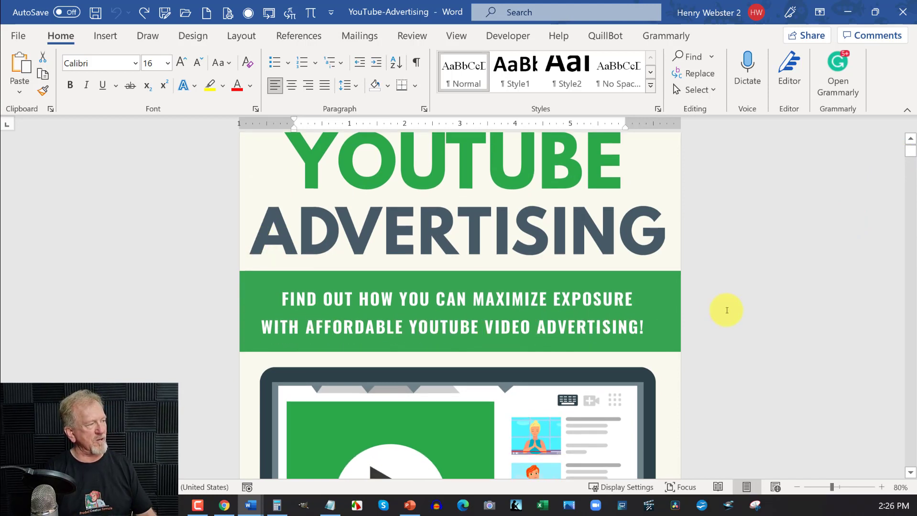
scroll(726, 311, down, 6)
scroll(723, 312, down, 8)
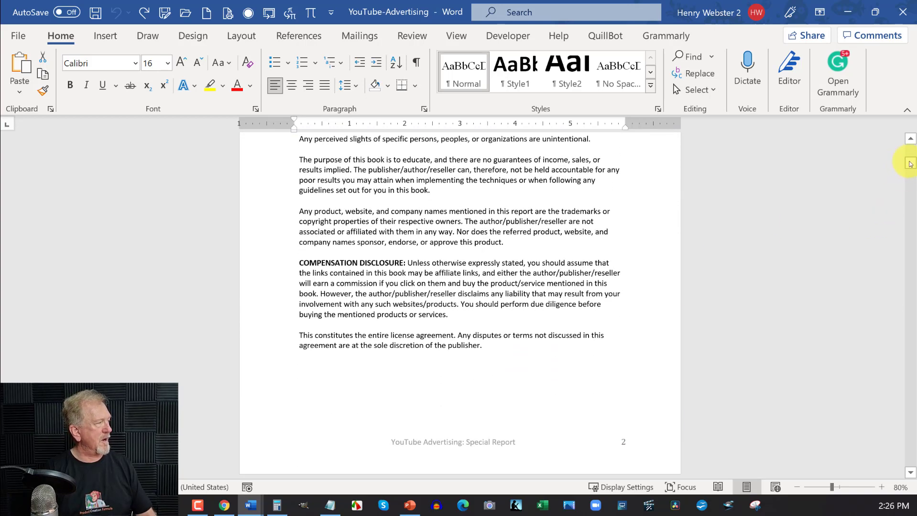
- Copy the whole body text of the "Intro to YouTube Ads" chapter, without its heading
drag(910, 164, 910, 205)
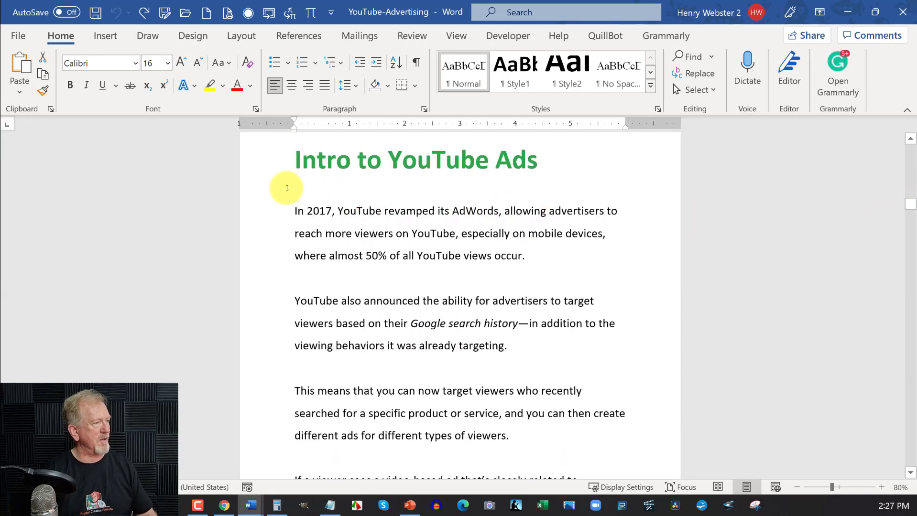
drag(293, 211, 463, 182)
scroll(462, 182, up, 3)
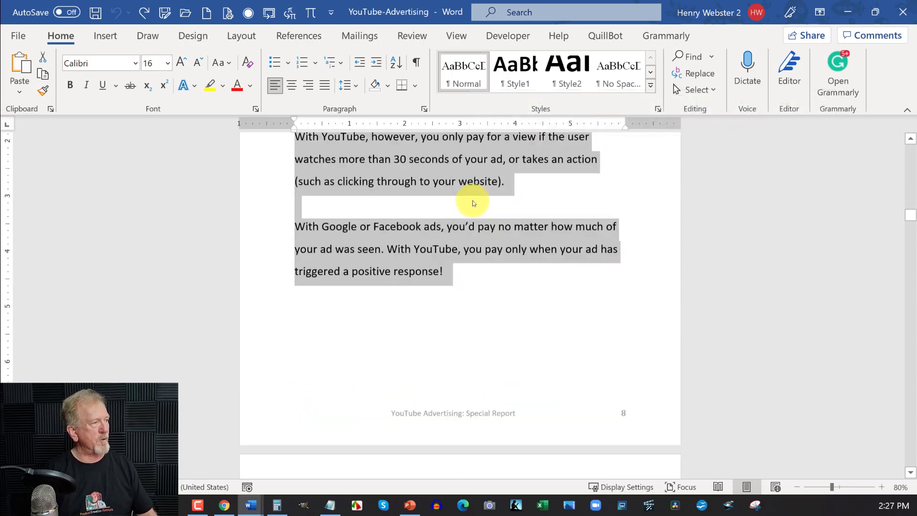
right_click(385, 160)
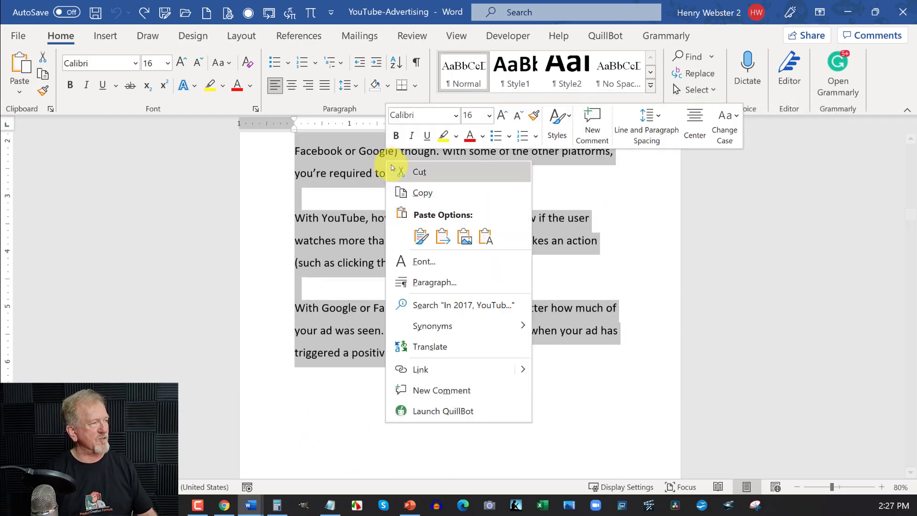
click(404, 190)
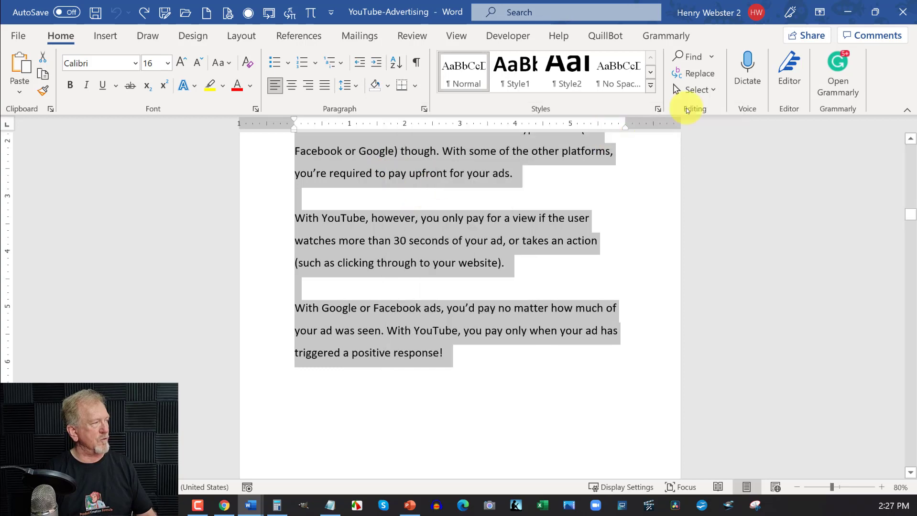
- Switch to QuillBot's Paraphraser in Chrome and paste the copied chapter text as the input
click(848, 10)
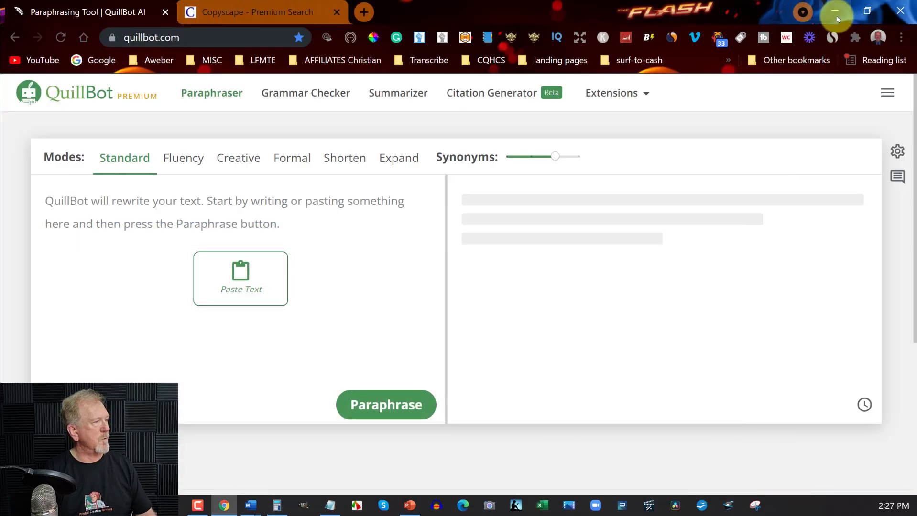
click(46, 202)
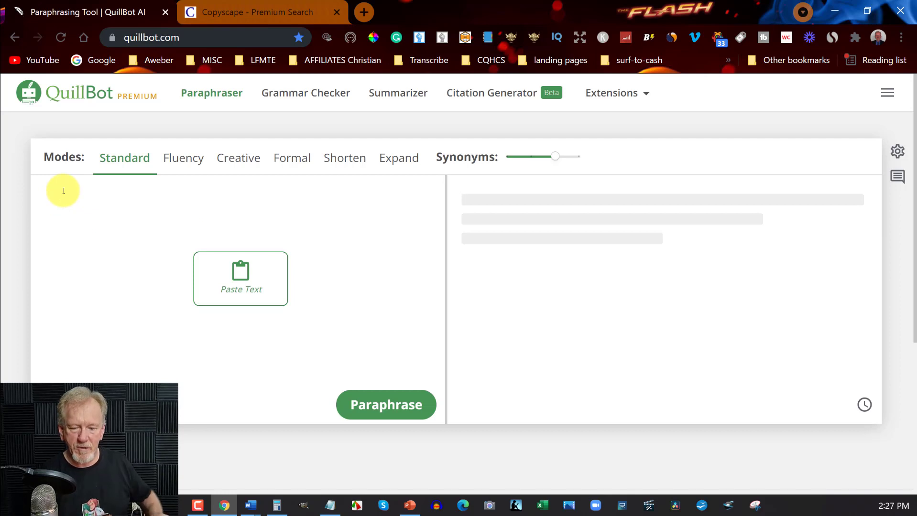
key(ctrl+v)
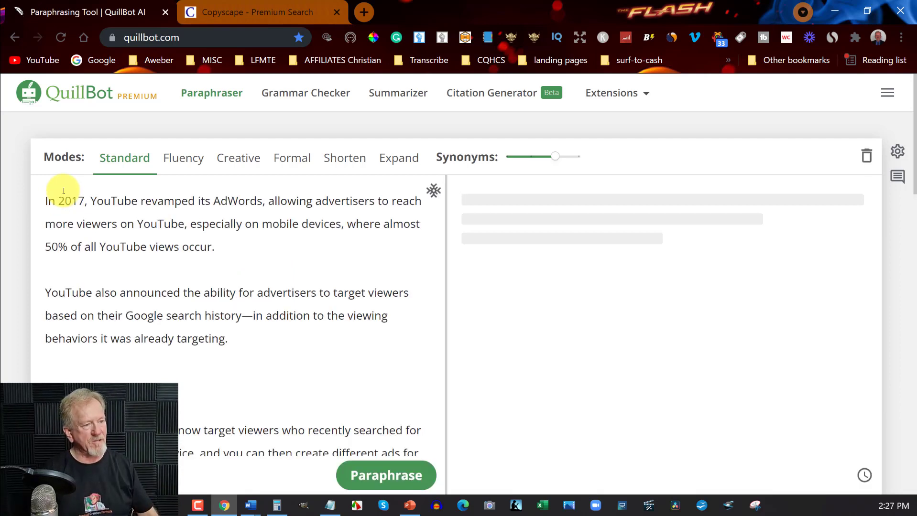
- Remove the surplus blank lines between the pasted paragraphs and paraphrase the text in Standard mode
scroll(45, 250, down, 6)
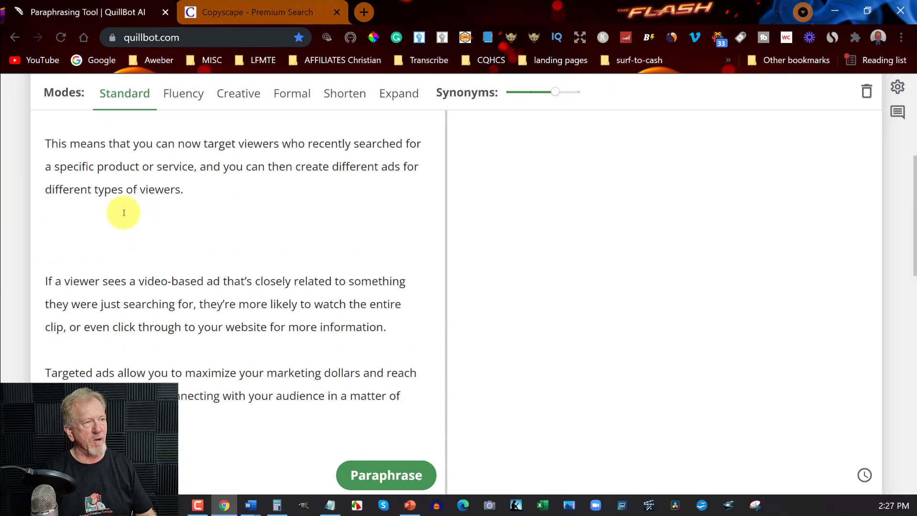
scroll(123, 211, up, 3)
drag(52, 217, 64, 251)
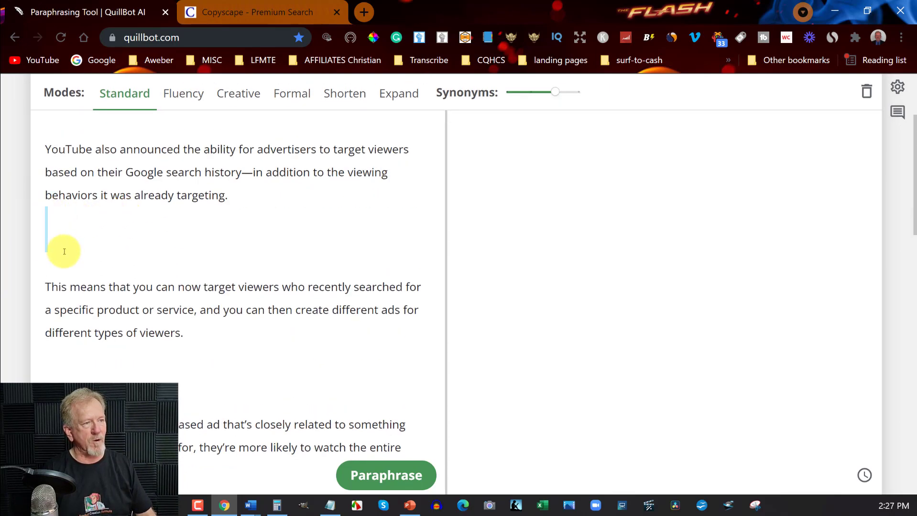
key(BackSpace)
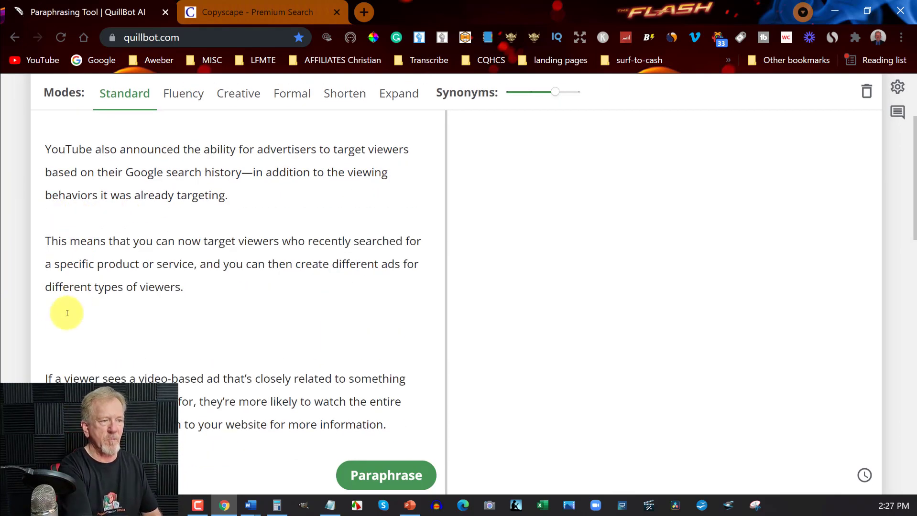
drag(43, 309, 66, 336)
key(BackSpace)
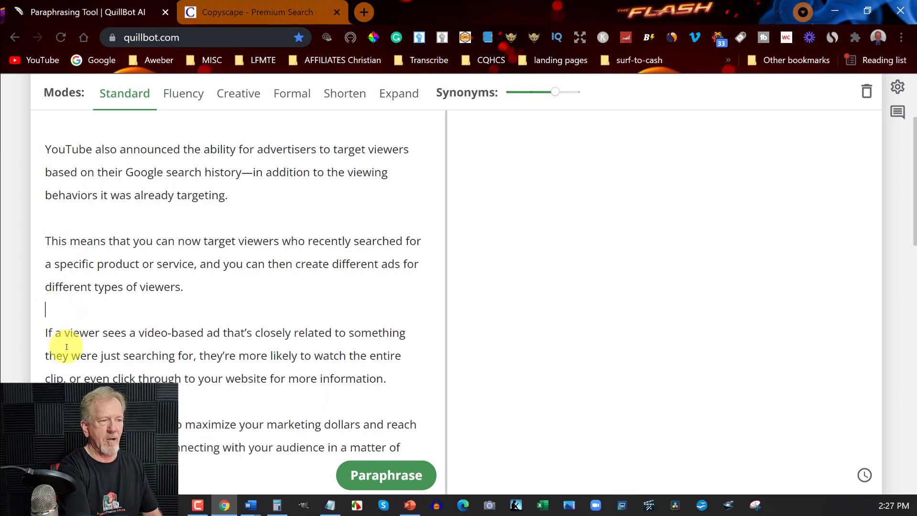
scroll(62, 374, down, 6)
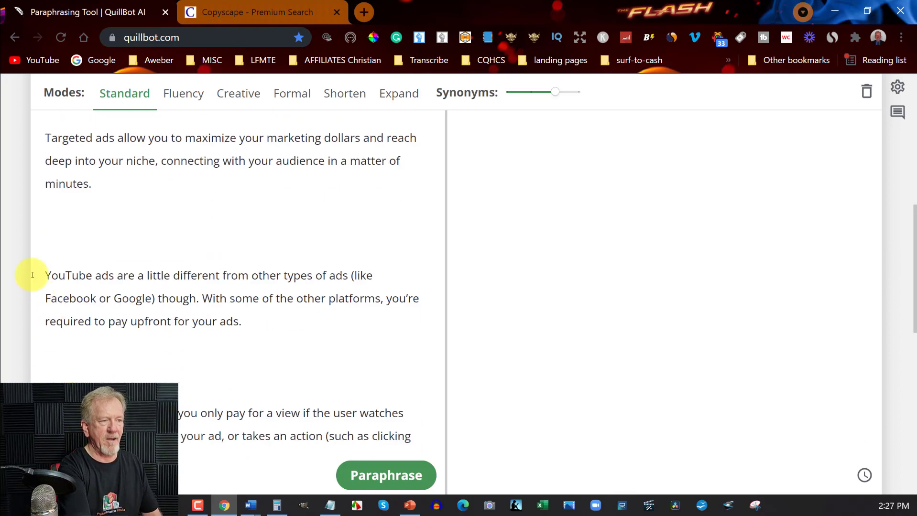
key(ctrl+Return)
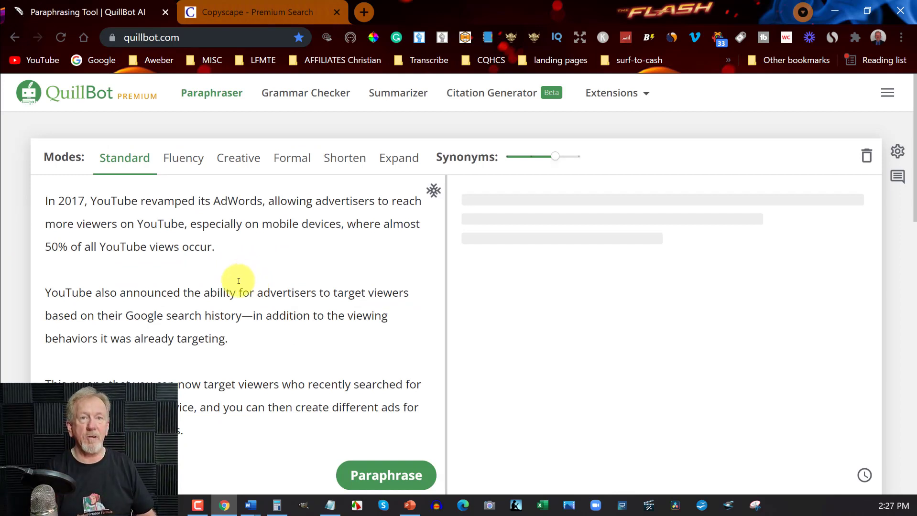
click(375, 474)
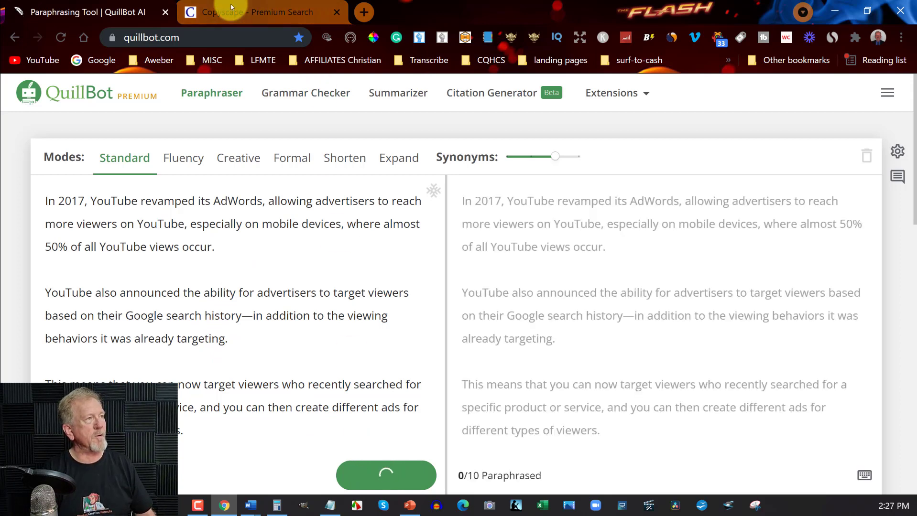
- Switch to Copyscape, paste the original chapter text and run a Premium Search on it to review the matches
click(249, 12)
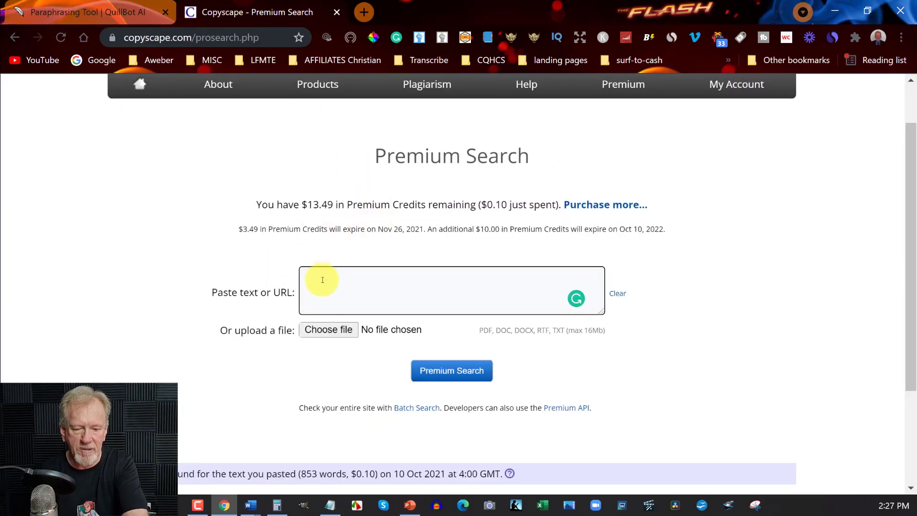
key(ctrl+v)
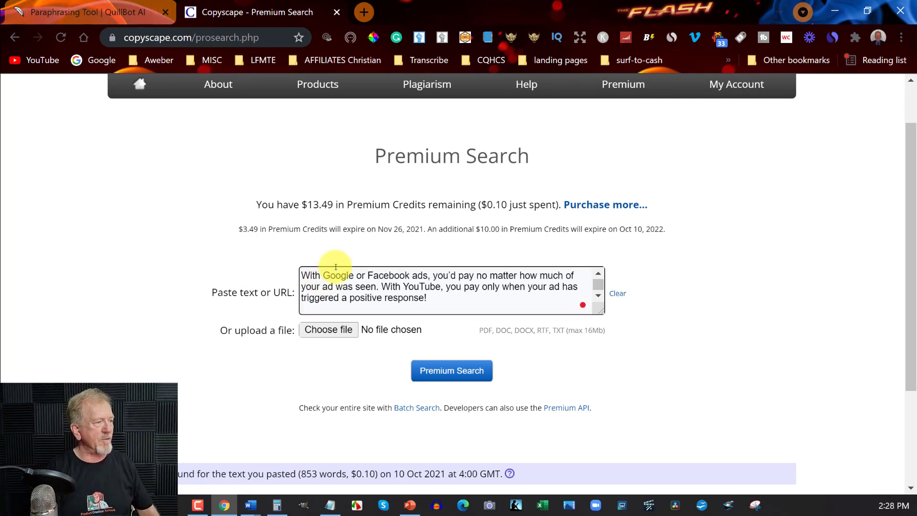
click(458, 371)
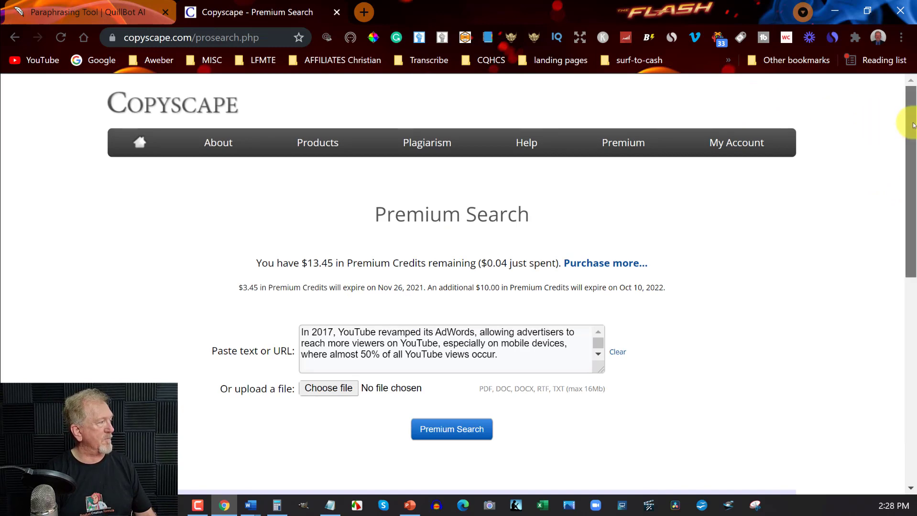
drag(913, 126, 901, 250)
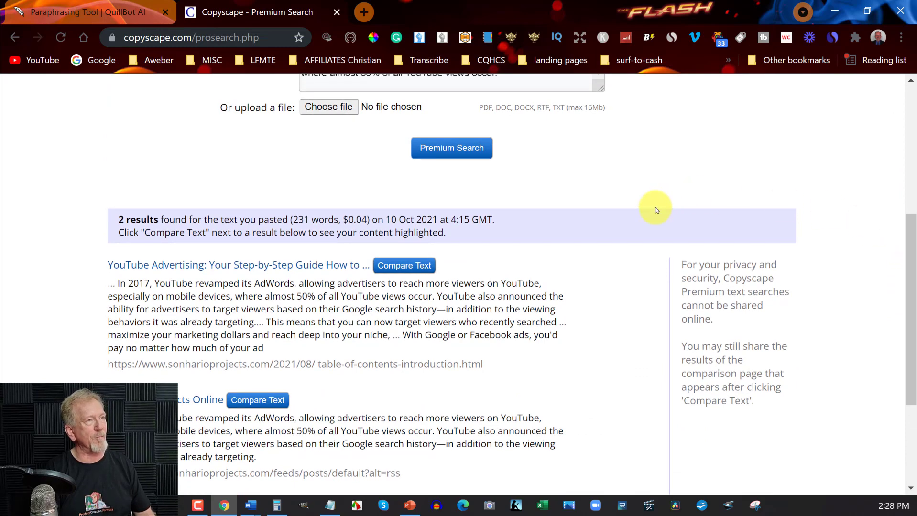
- Revisit the source text in Word and review the paraphrased version against the original in QuillBot
mouse_move(250, 513)
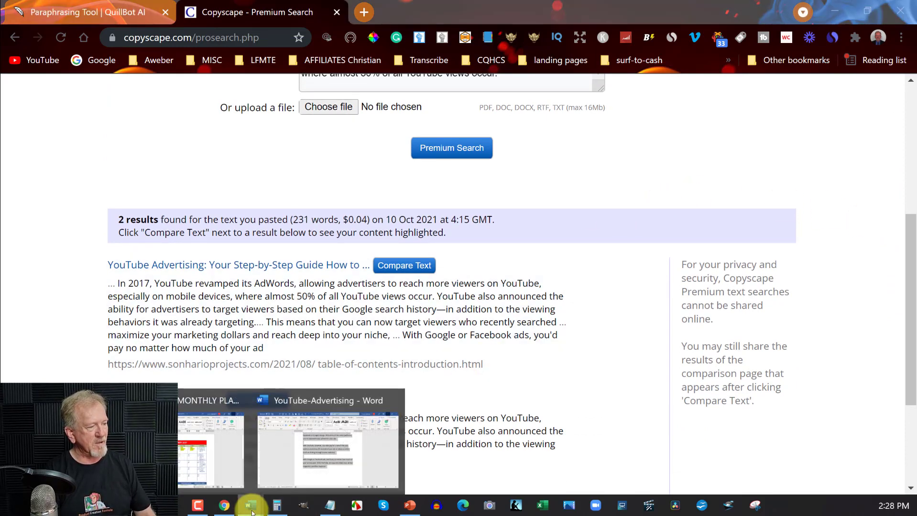
click(336, 466)
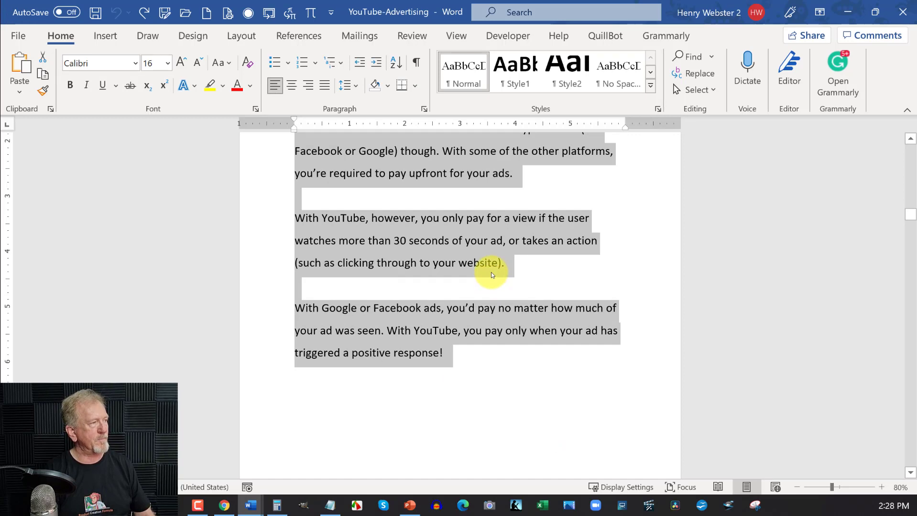
click(845, 7)
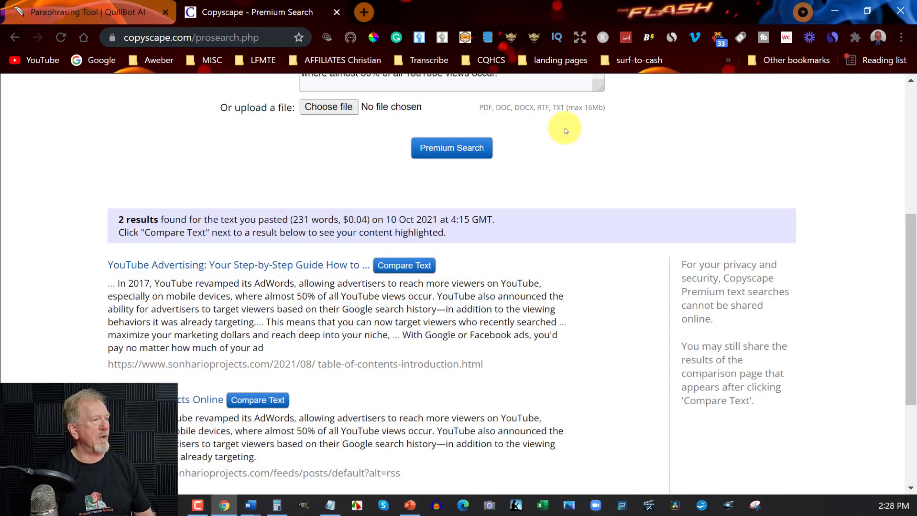
click(72, 8)
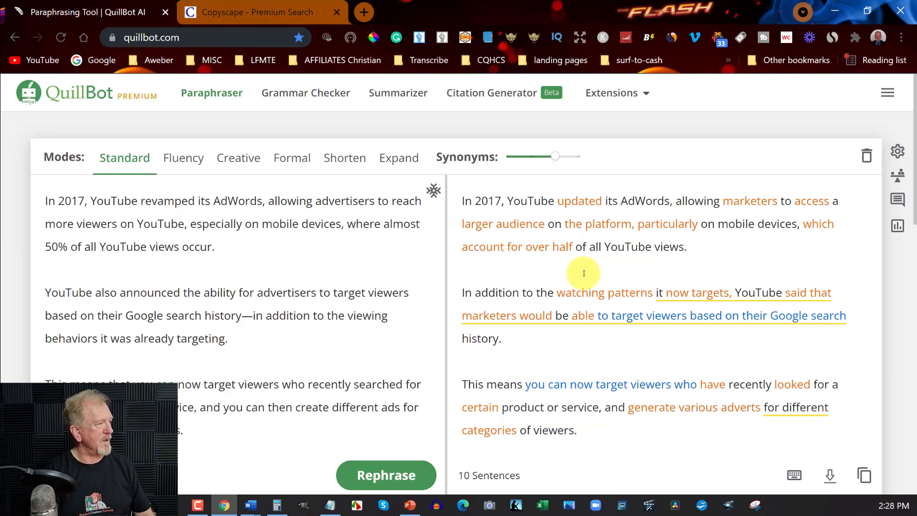
scroll(583, 273, down, 15)
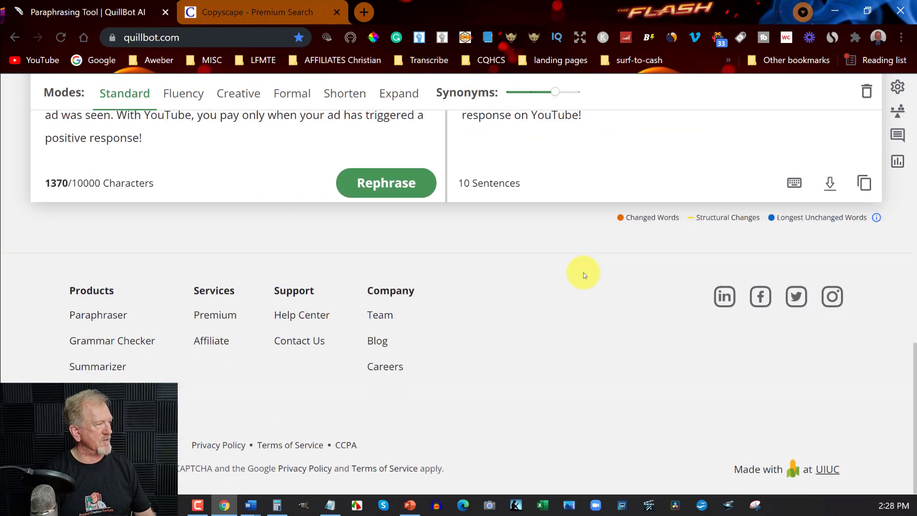
scroll(583, 273, up, 15)
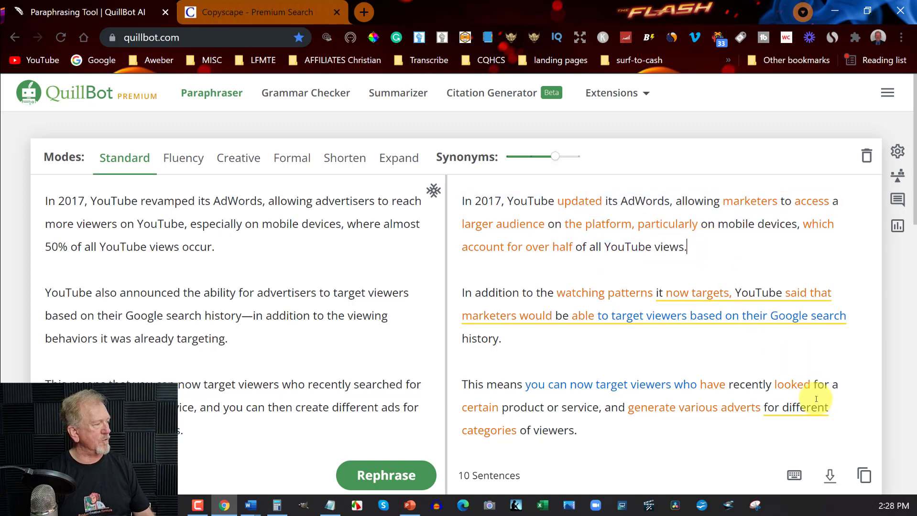
- Copy the paraphrased text from QuillBot and replace the original text in Copyscape's Premium Search with it
click(863, 476)
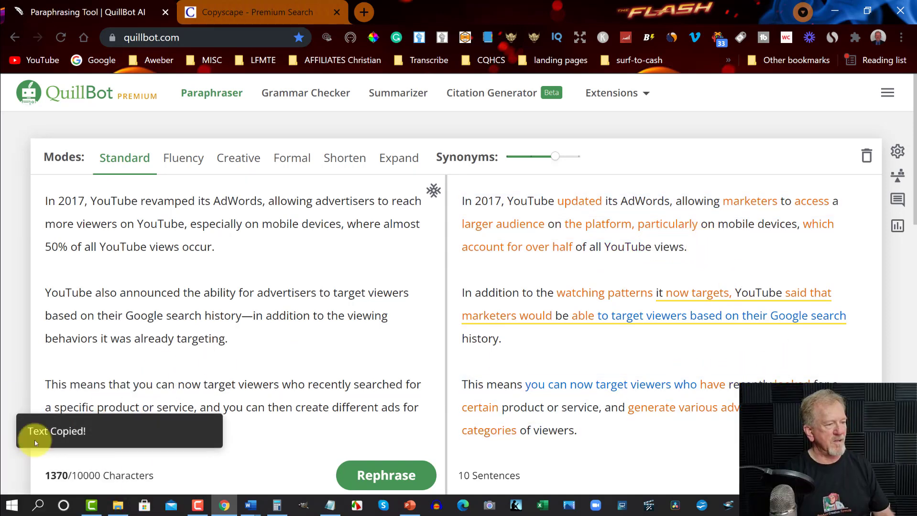
click(250, 10)
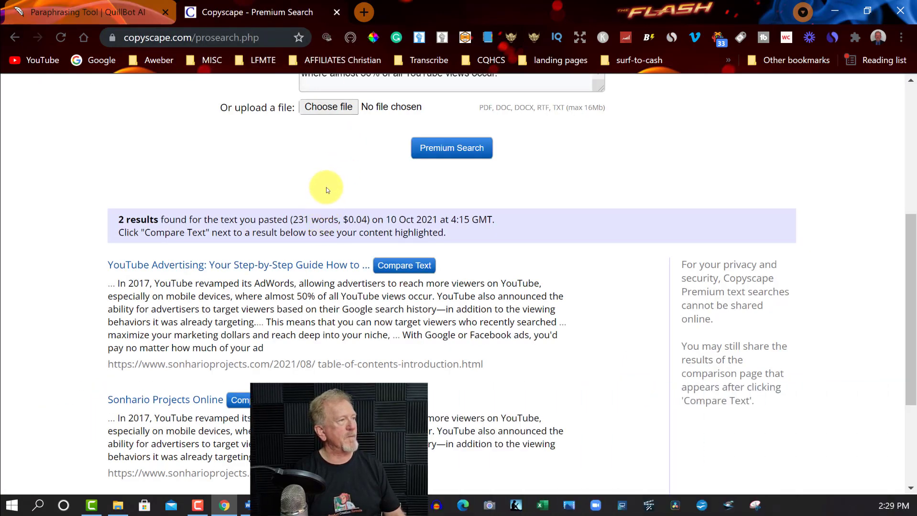
scroll(321, 181, up, 4)
scroll(321, 181, up, 1)
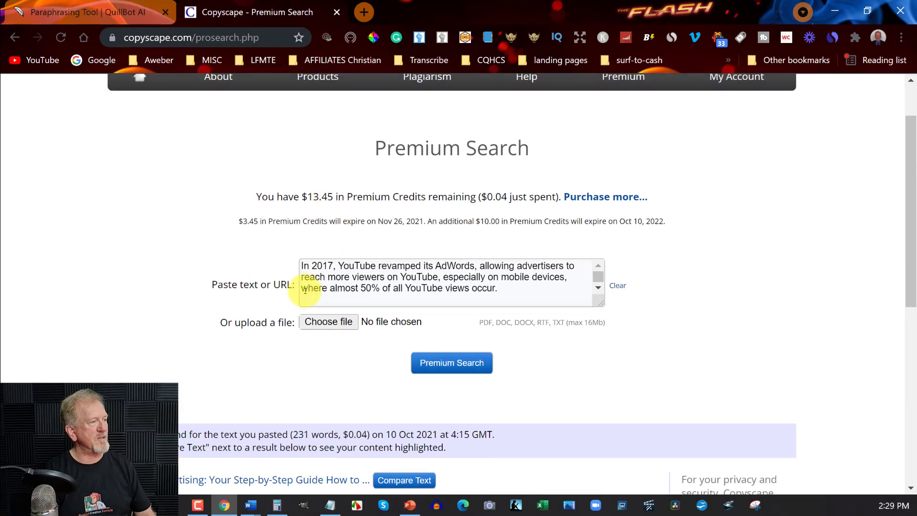
click(301, 265)
key(ctrl+a)
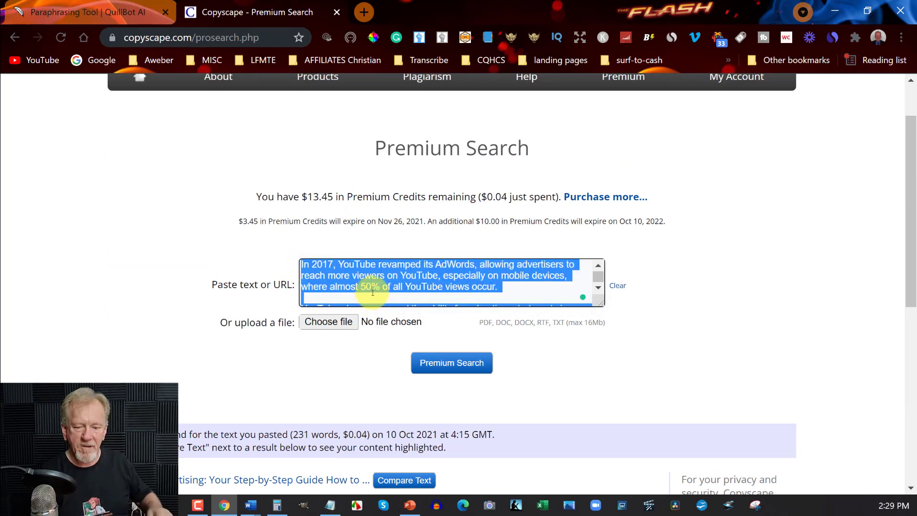
key(ctrl+v)
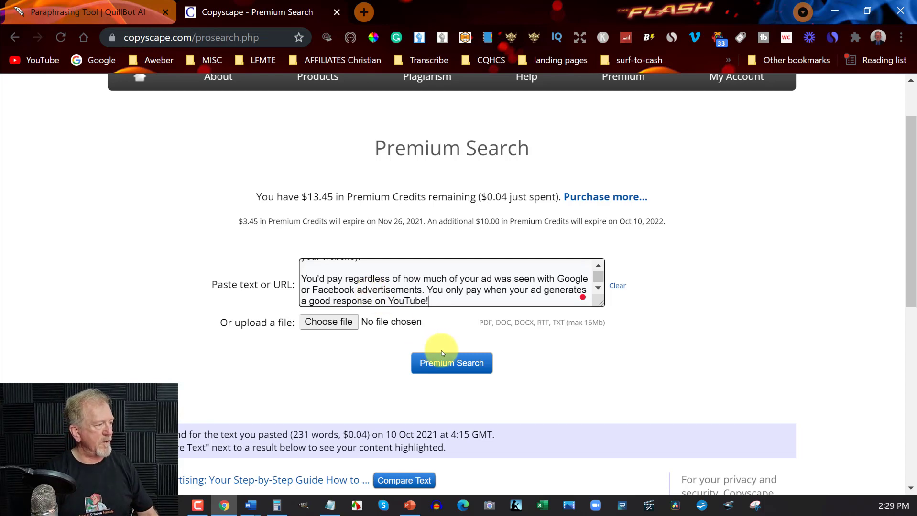
- Switch to QuillBot, try a lower synonym level on the paraphrase and restore the higher level
click(136, 12)
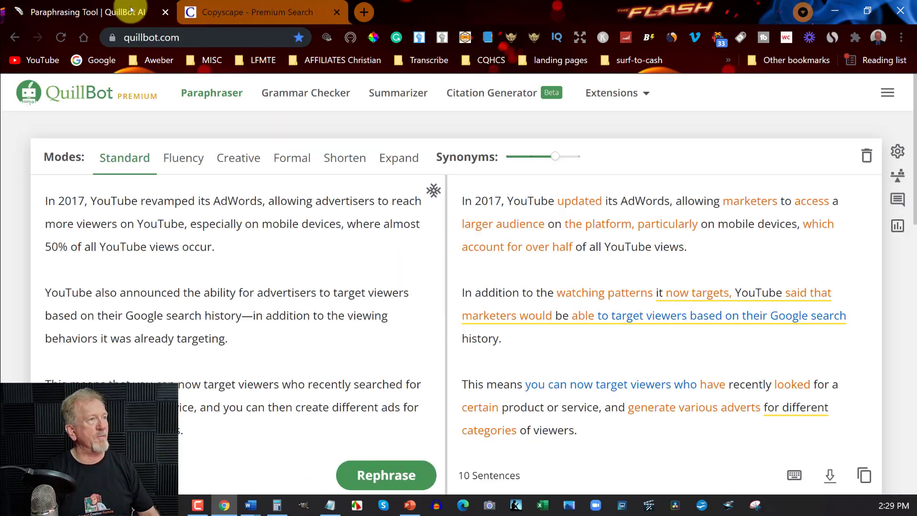
click(531, 158)
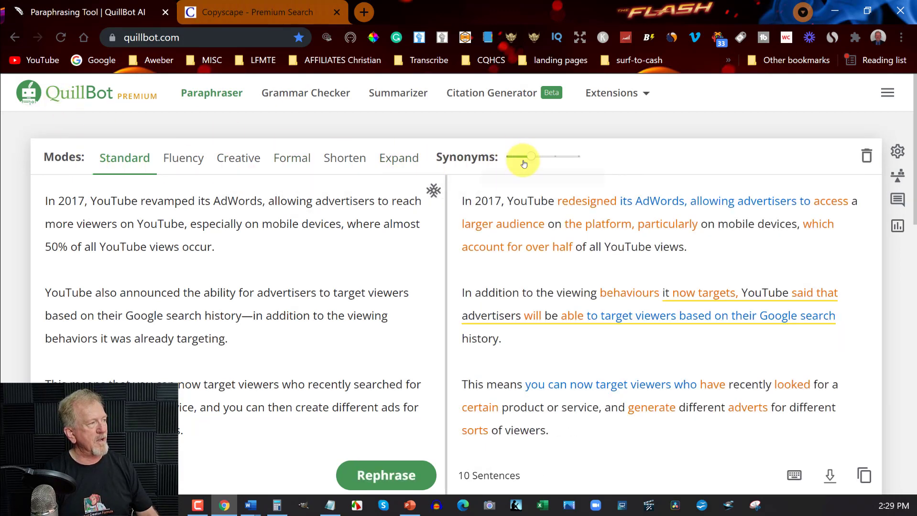
mouse_move(532, 159)
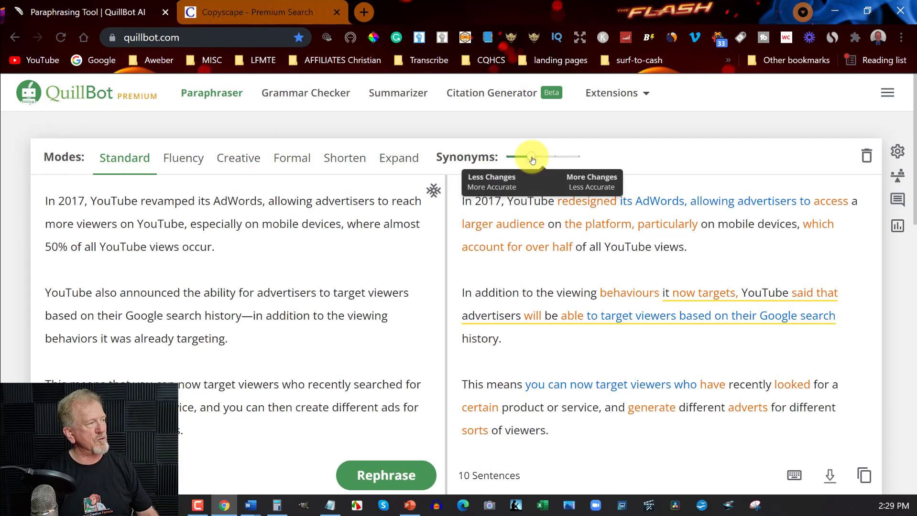
click(556, 159)
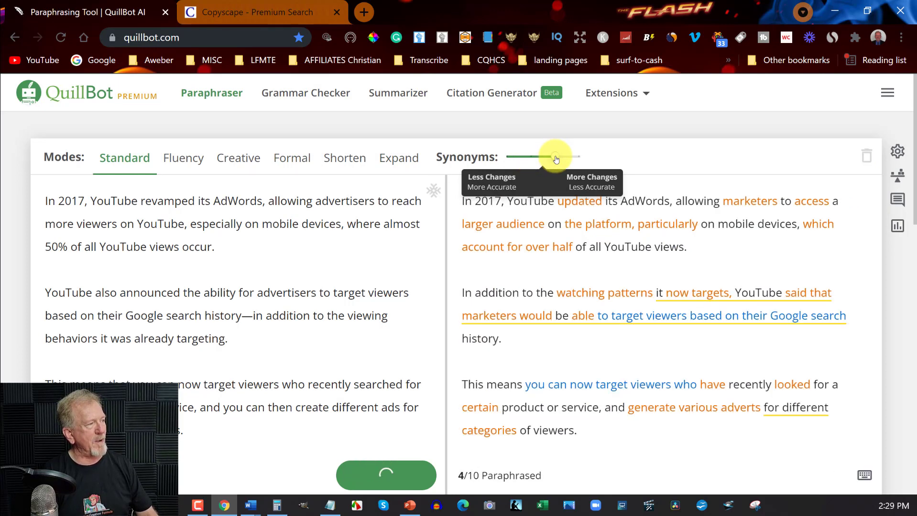
- Return to Copyscape, replace the search text with the paraphrased chapter, run a Premium Search on it and review the result
click(279, 12)
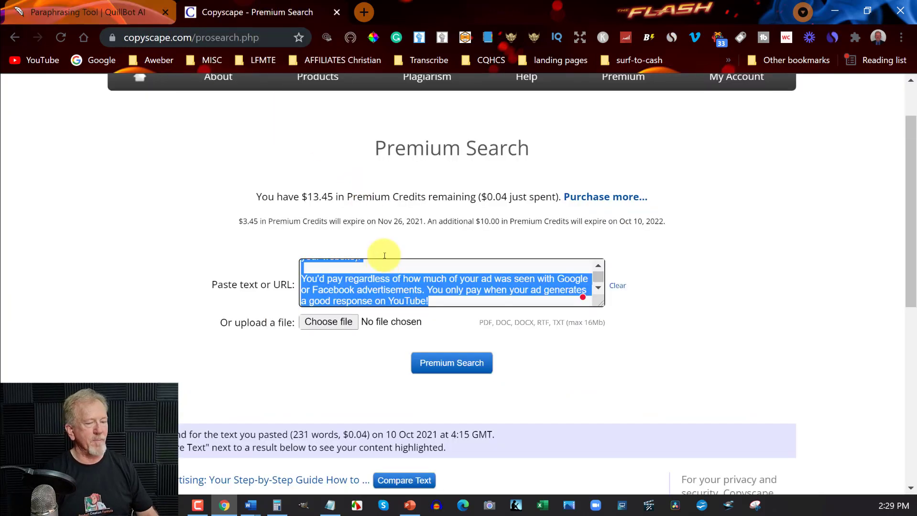
key(ctrl+v)
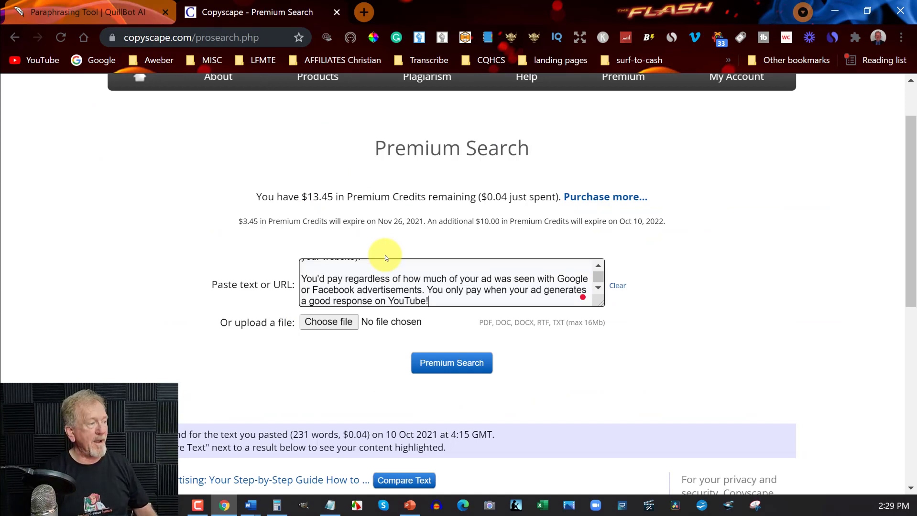
click(439, 361)
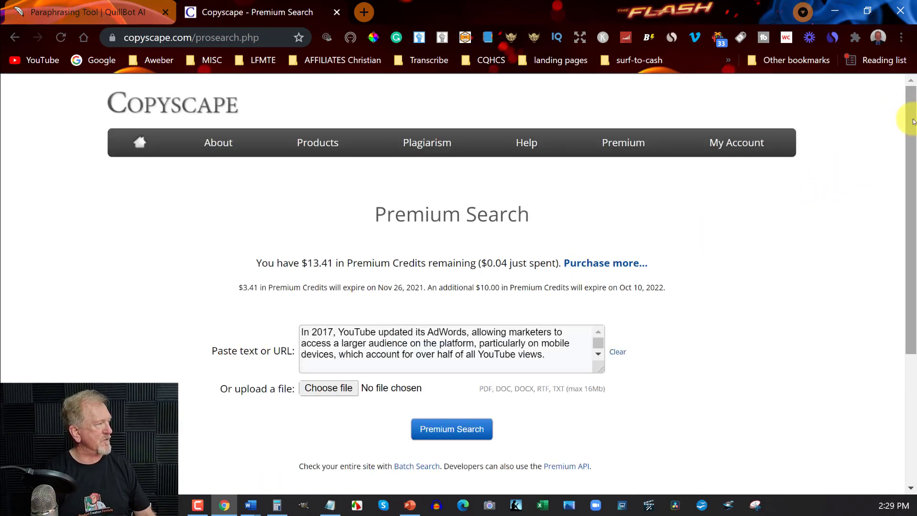
drag(913, 121, 913, 181)
drag(914, 152, 912, 144)
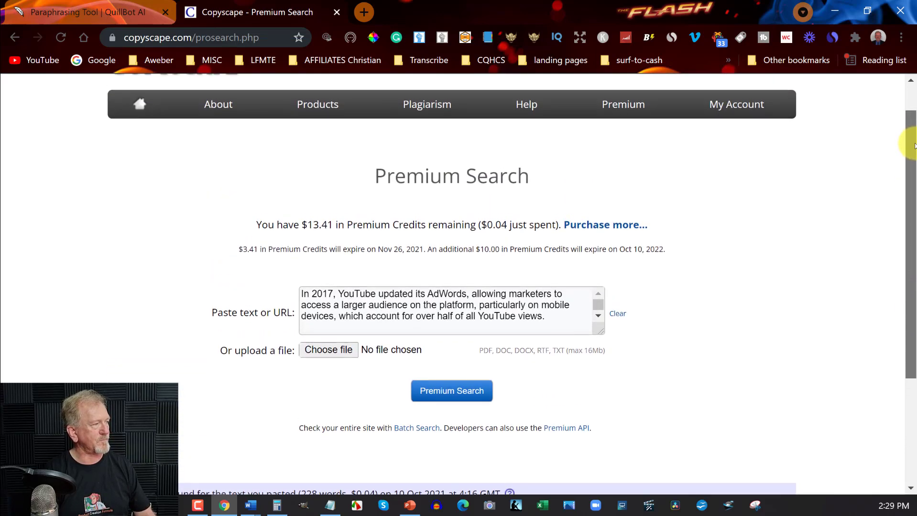
click(301, 295)
key(ctrl+a)
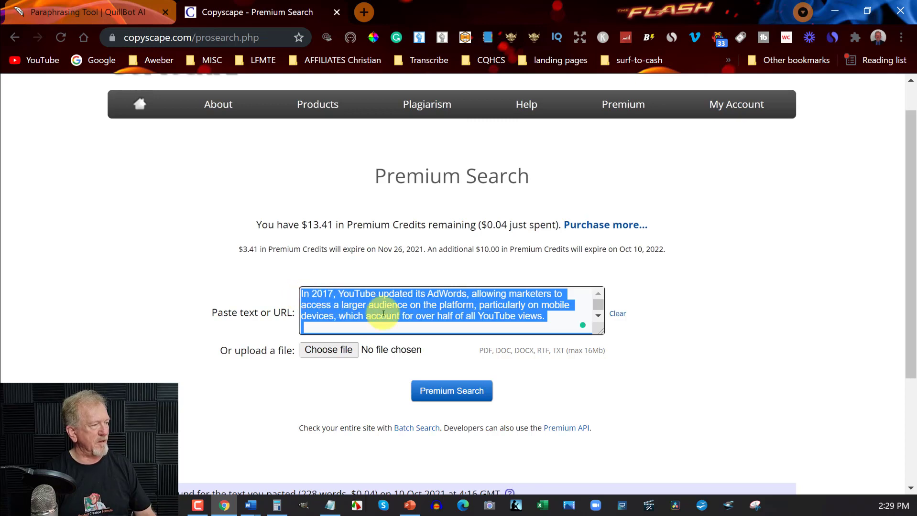
scroll(383, 314, down, 9)
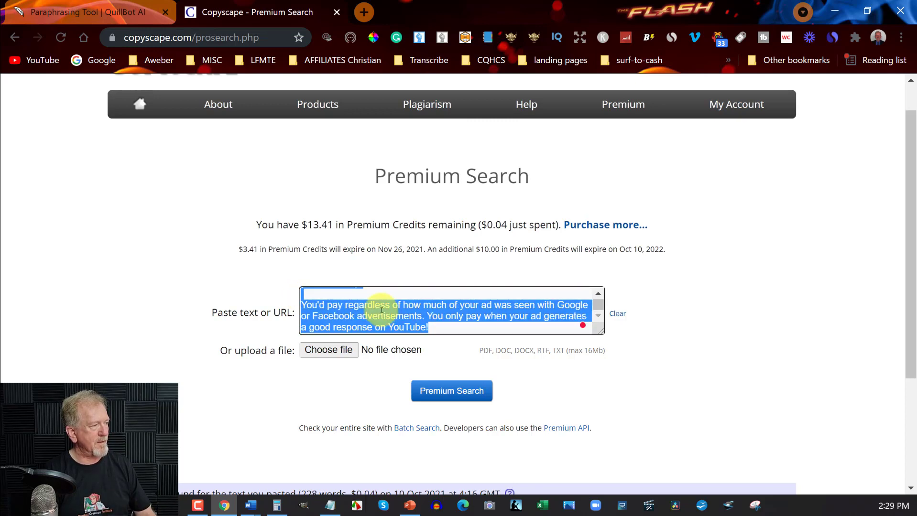
scroll(381, 310, down, 2)
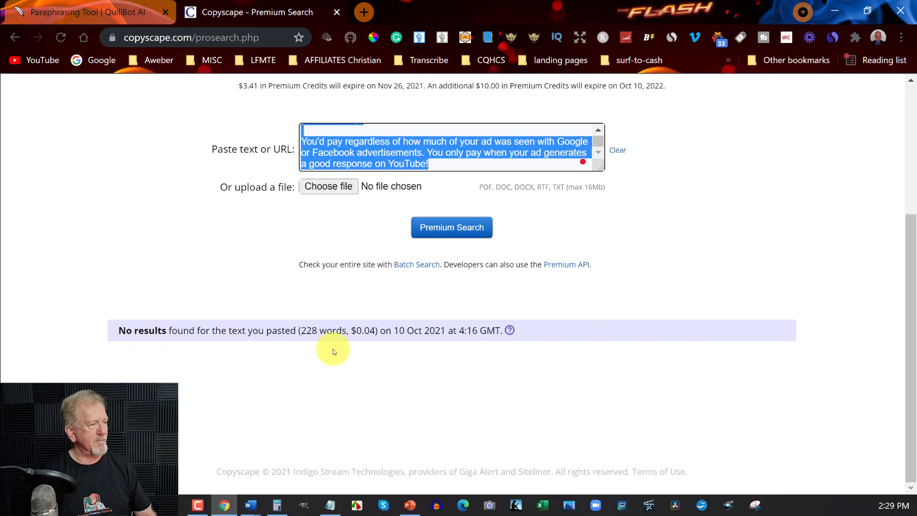
scroll(770, 293, up, 5)
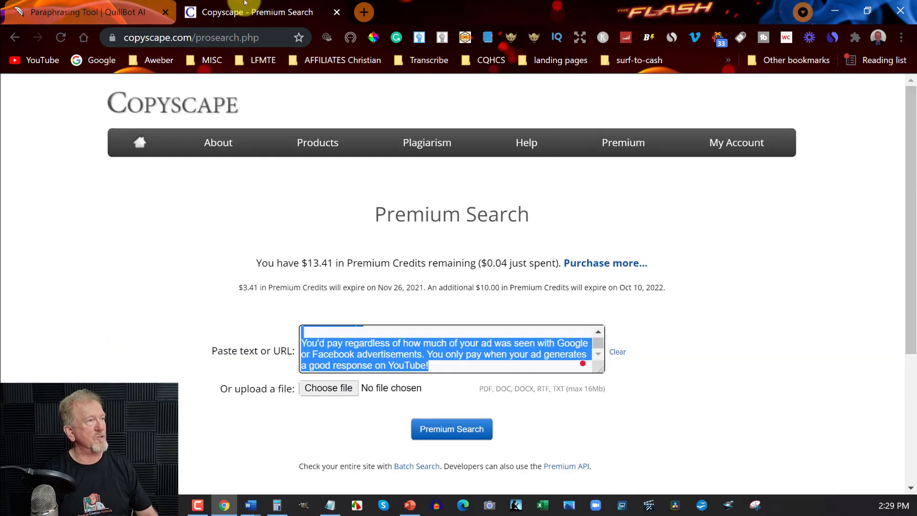
- Switch to the YouTube-Advertising document in Word, replace the "Intro to YouTube Ads" body text with the paraphrased version and review it
click(94, 13)
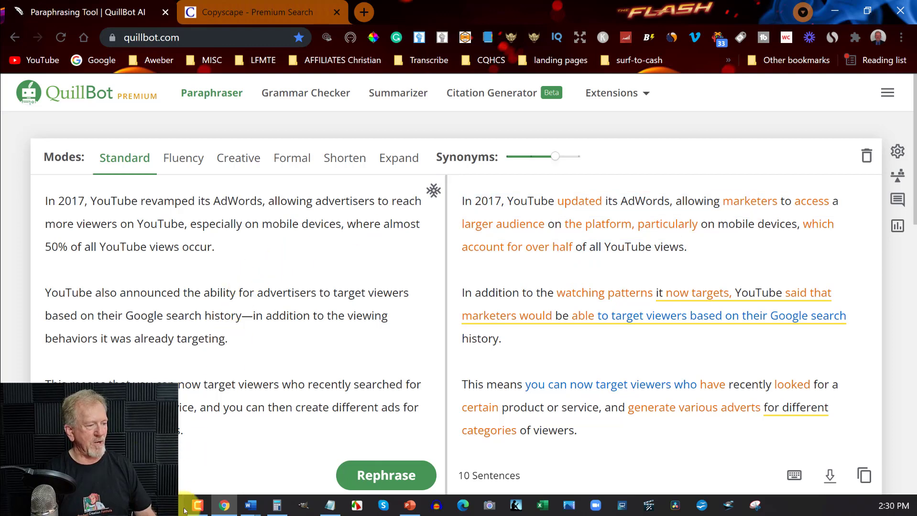
click(250, 506)
click(296, 473)
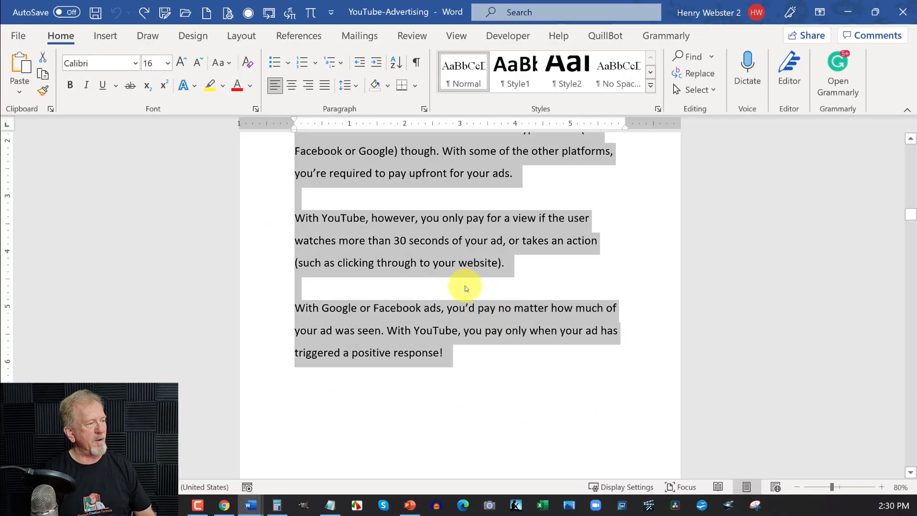
scroll(466, 286, up, 8)
scroll(464, 286, up, 5)
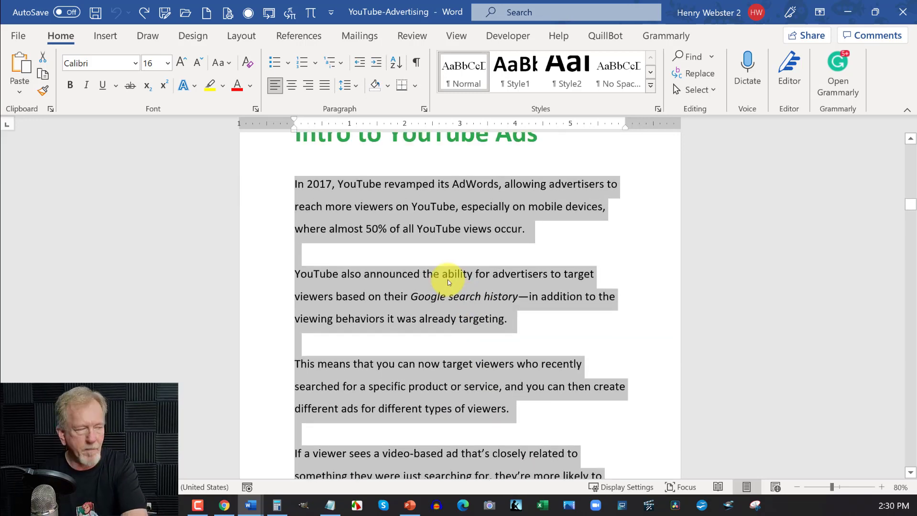
key(ctrl+v)
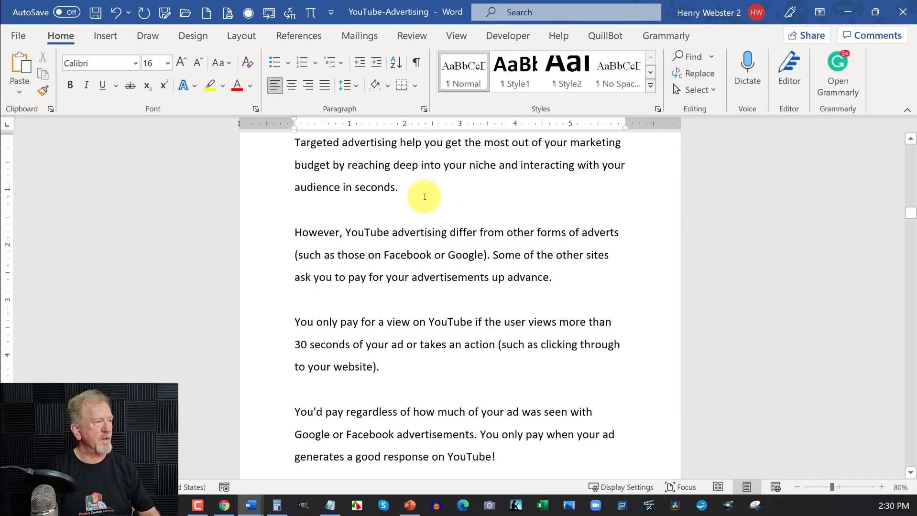
scroll(406, 219, up, 6)
scroll(396, 233, up, 9)
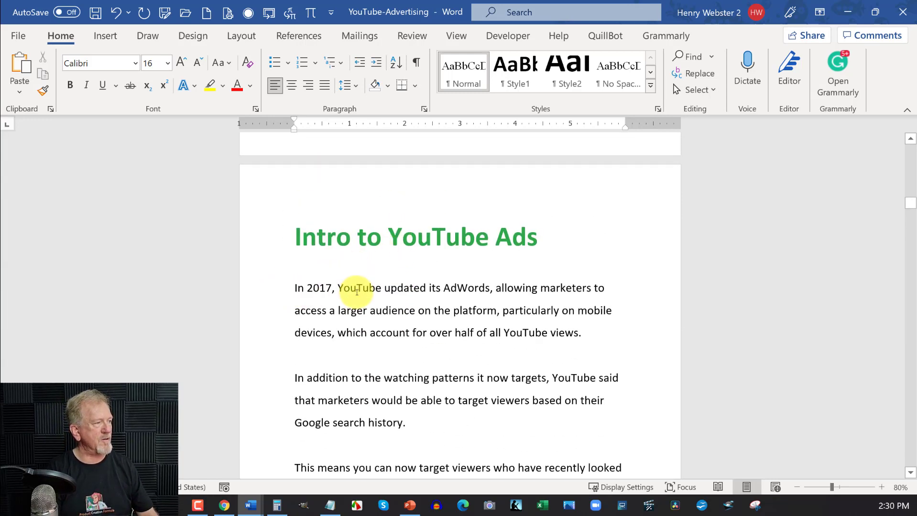
scroll(356, 292, down, 9)
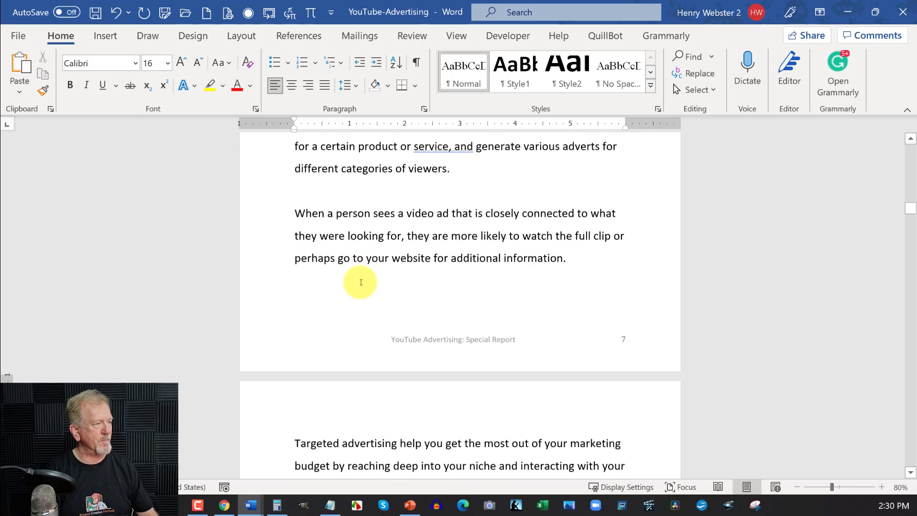
scroll(363, 258, down, 10)
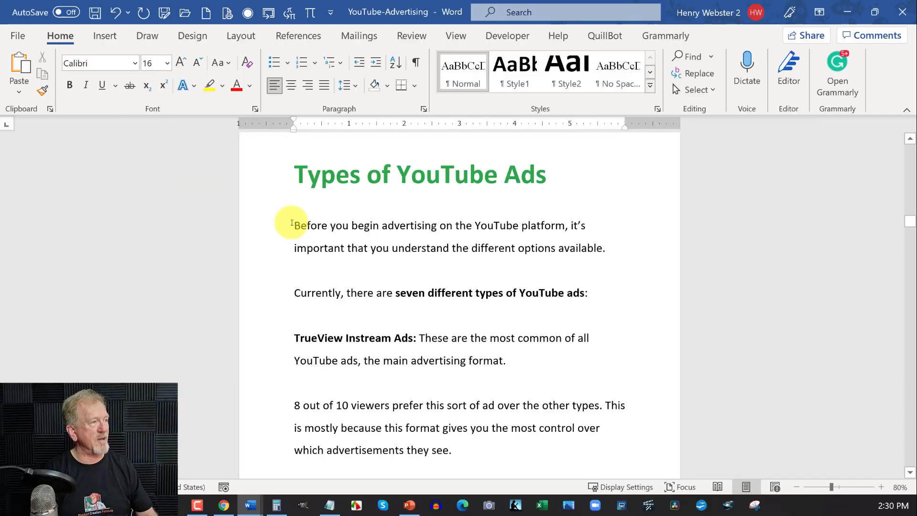
- Copy the body text of the "Types of YouTube Ads" chapter in Word and replace QuillBot's original text with it
drag(291, 224, 311, 211)
scroll(527, 203, up, 3)
scroll(527, 203, up, 8)
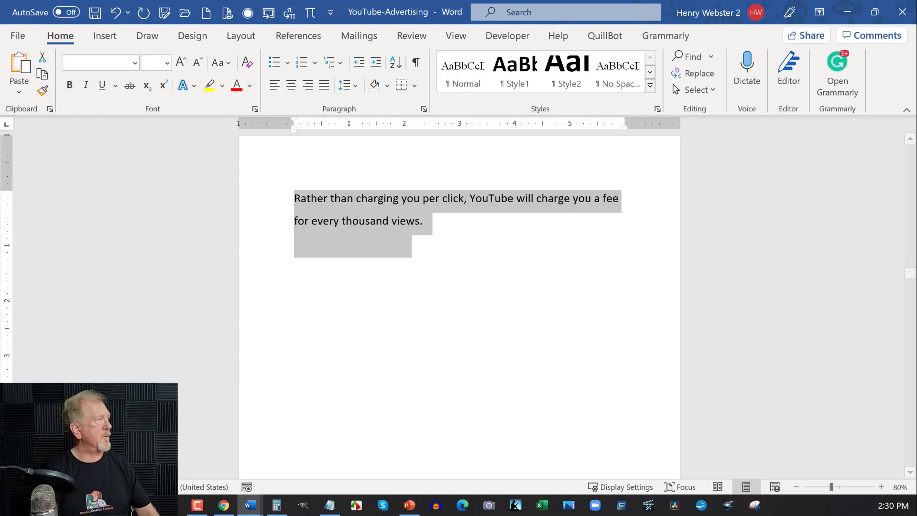
click(847, 11)
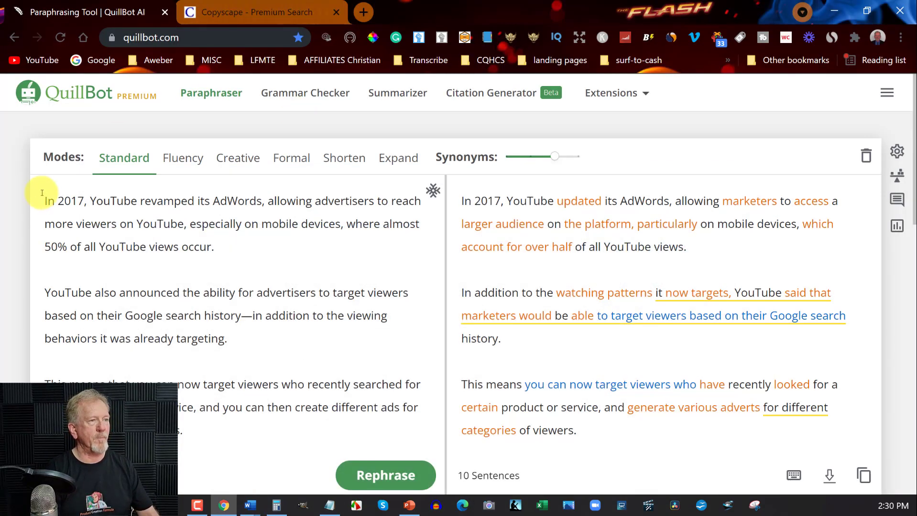
drag(46, 203, 220, 508)
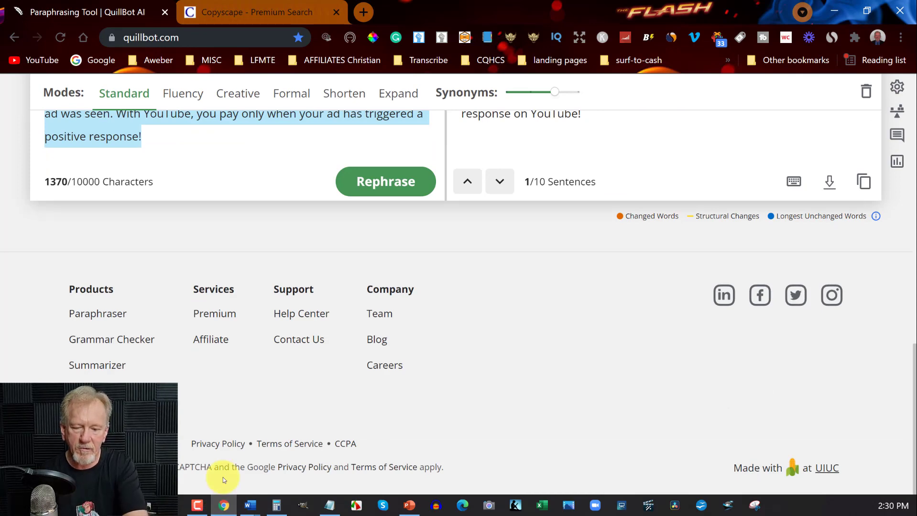
key(ctrl+v)
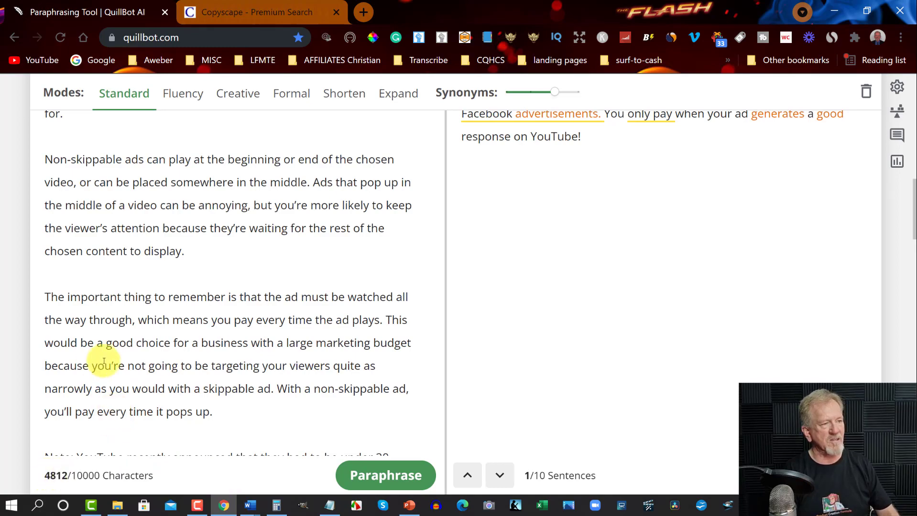
- Remove the blank lines at the end of the pasted chapter and paraphrase it in Standard mode
scroll(122, 337, down, 8)
scroll(114, 326, down, 20)
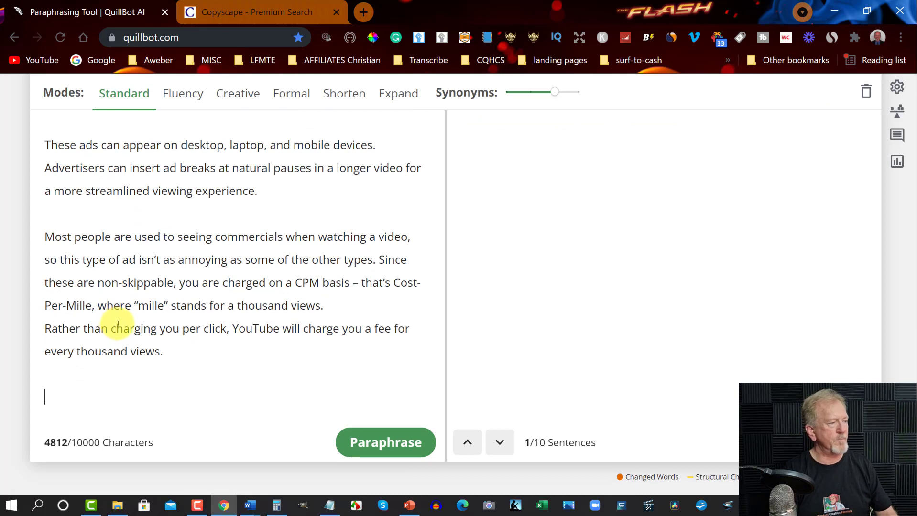
key(BackSpace)
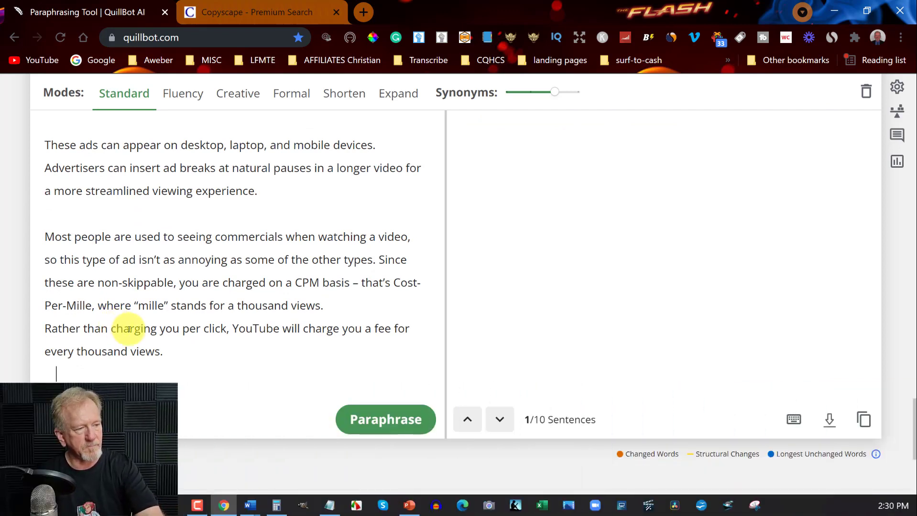
key(BackSpace)
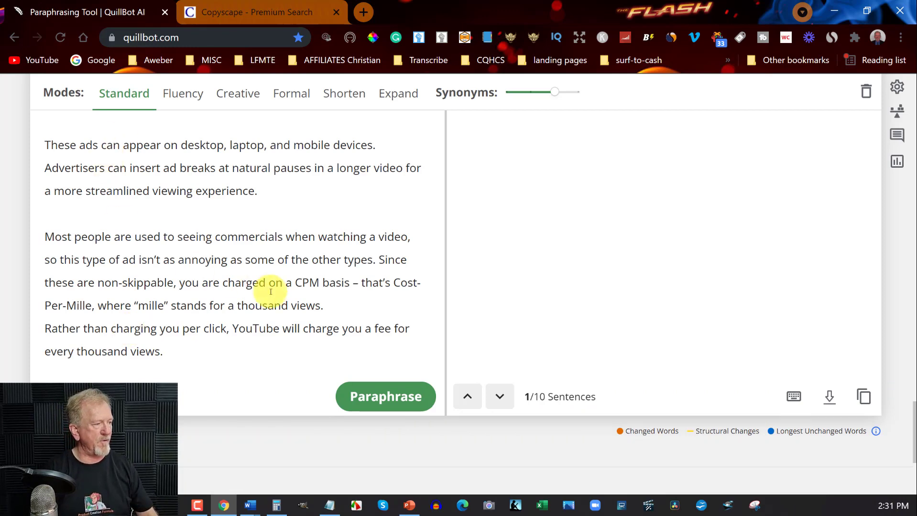
click(387, 396)
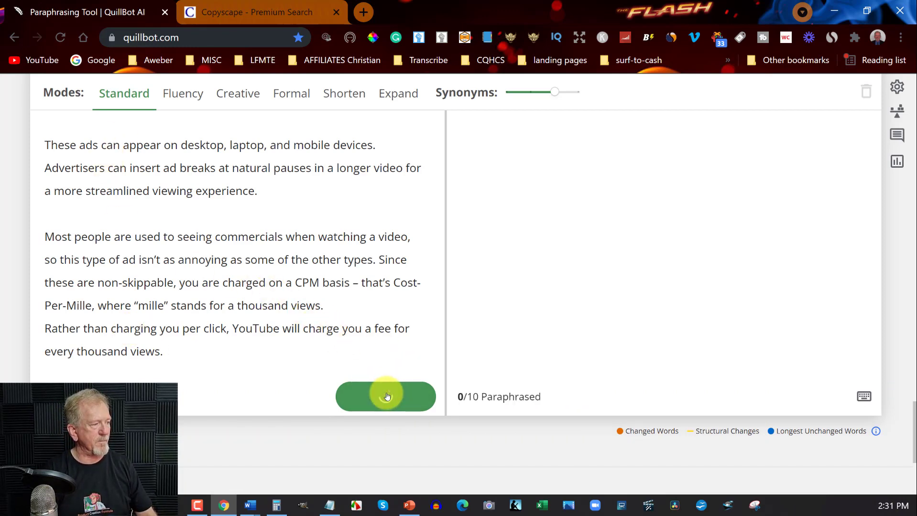
- Switch to Copyscape, run a Premium Search on the original "Types of YouTube Ads" text and review the matches
click(244, 10)
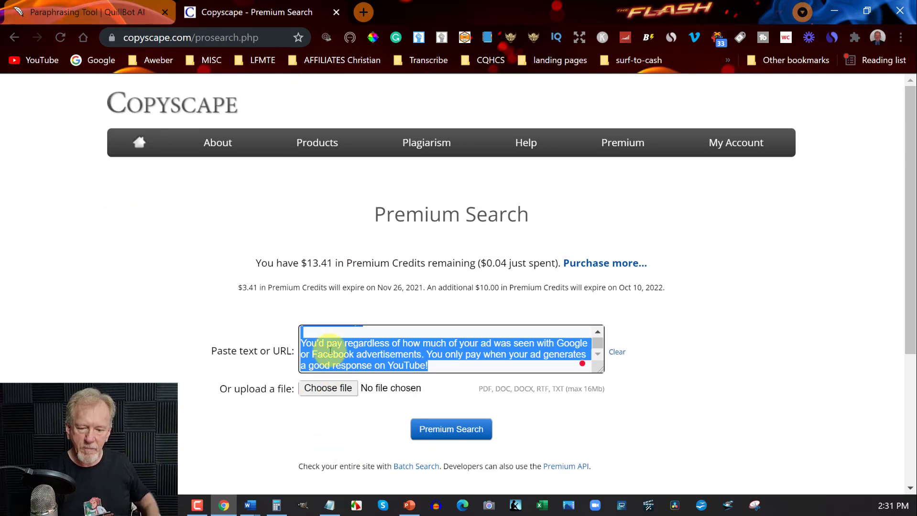
key(ctrl+v)
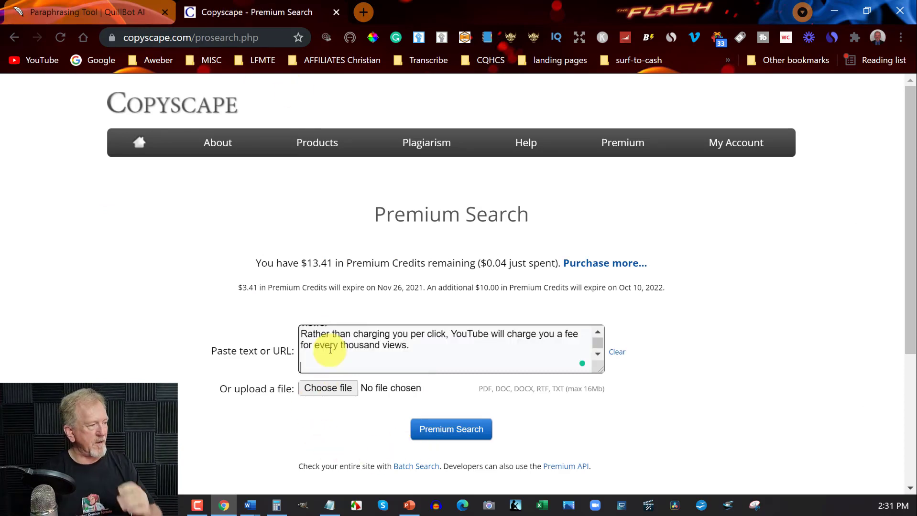
key(BackSpace)
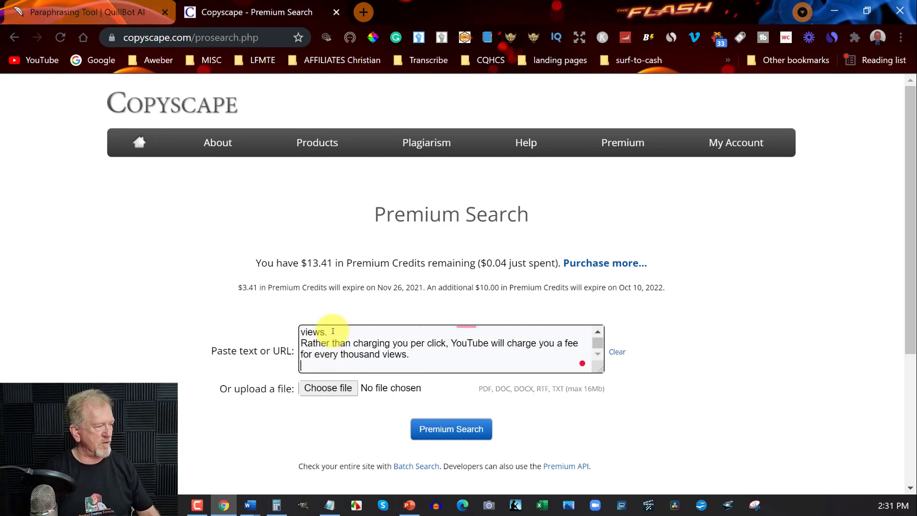
click(447, 430)
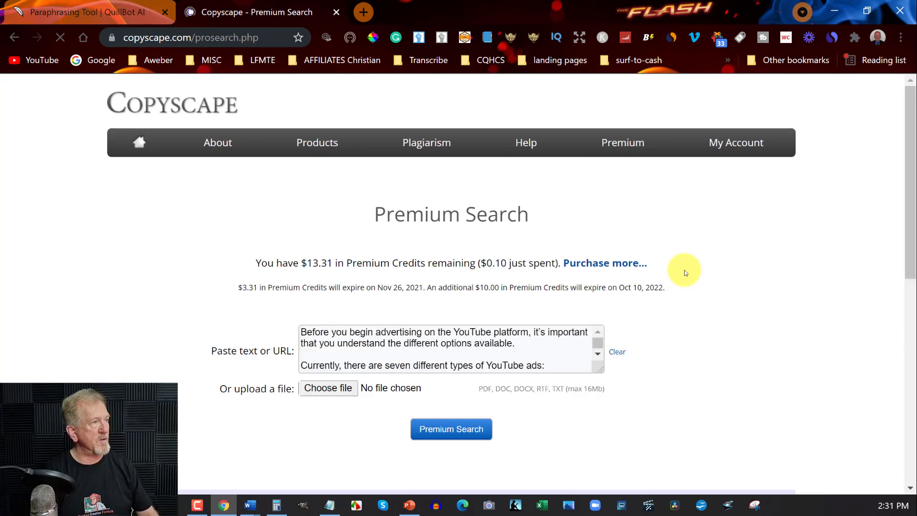
scroll(684, 271, down, 7)
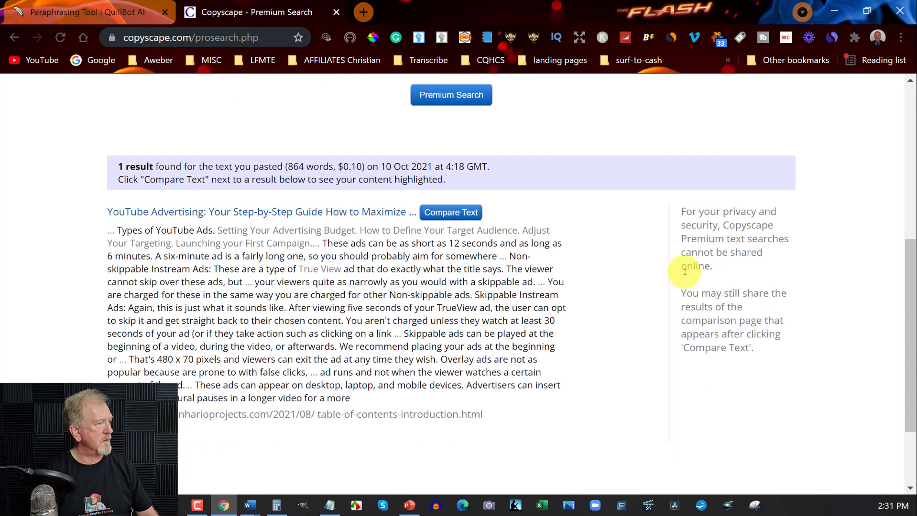
scroll(304, 294, up, 3)
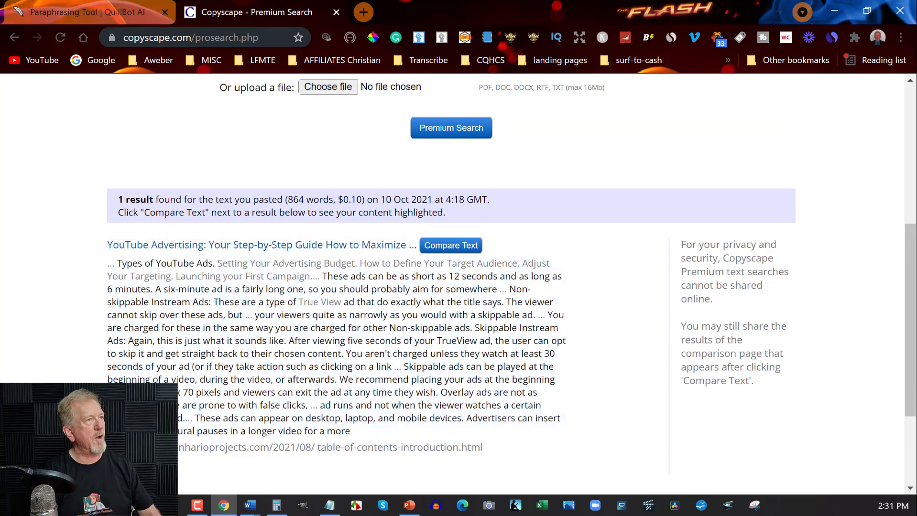
- Return to QuillBot and rephrase the "Types of YouTube Ads" chapter again in Standard mode
click(111, 13)
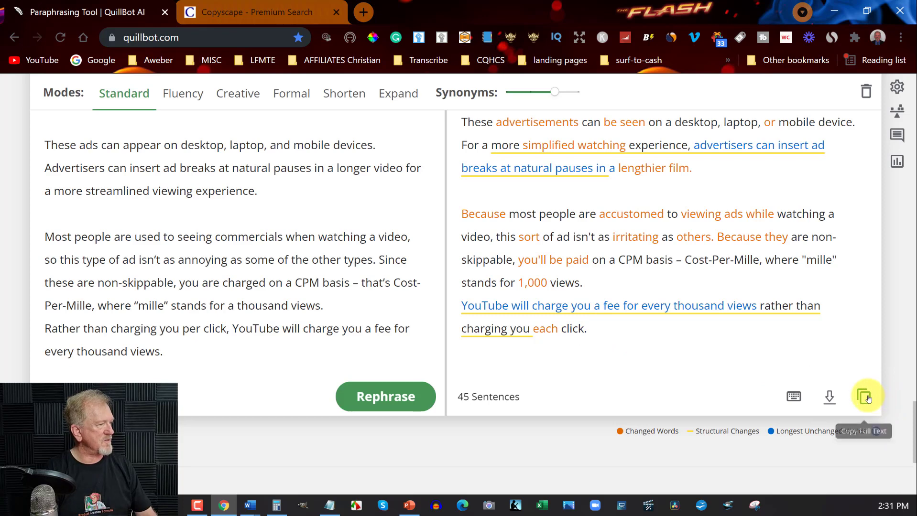
click(384, 396)
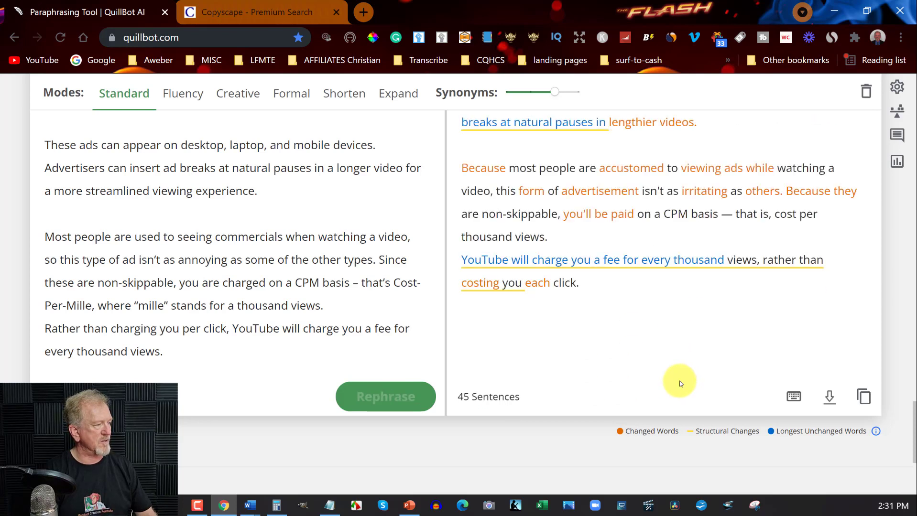
- Copy the full paraphrased chapter from QuillBot and replace the original text in Copyscape's search box with it
click(865, 401)
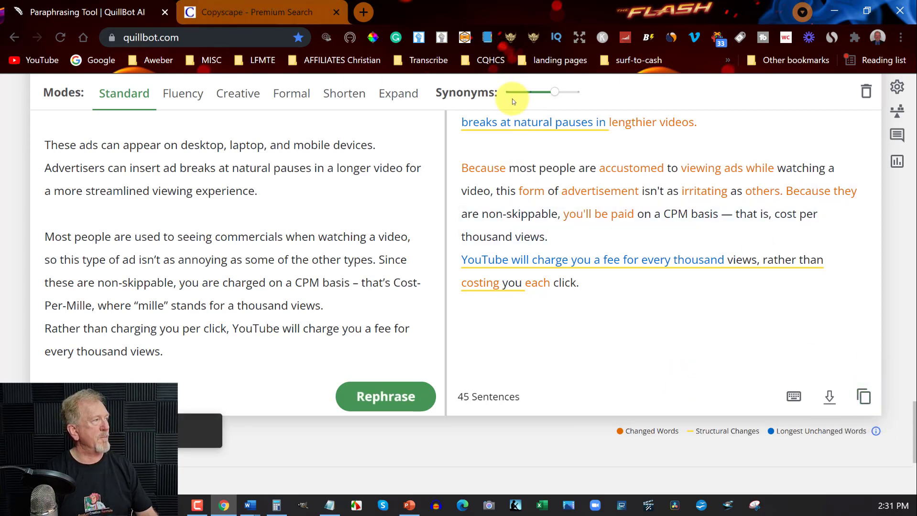
scroll(639, 273, up, 10)
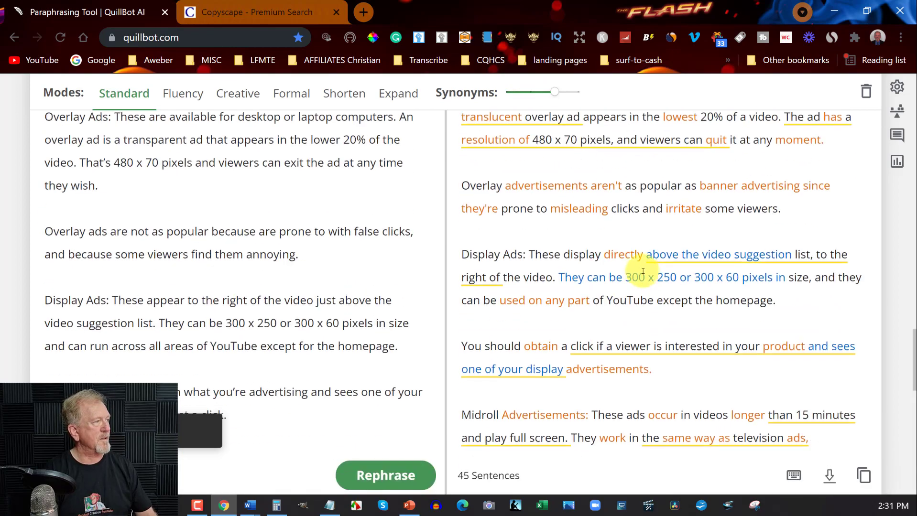
scroll(638, 276, up, 15)
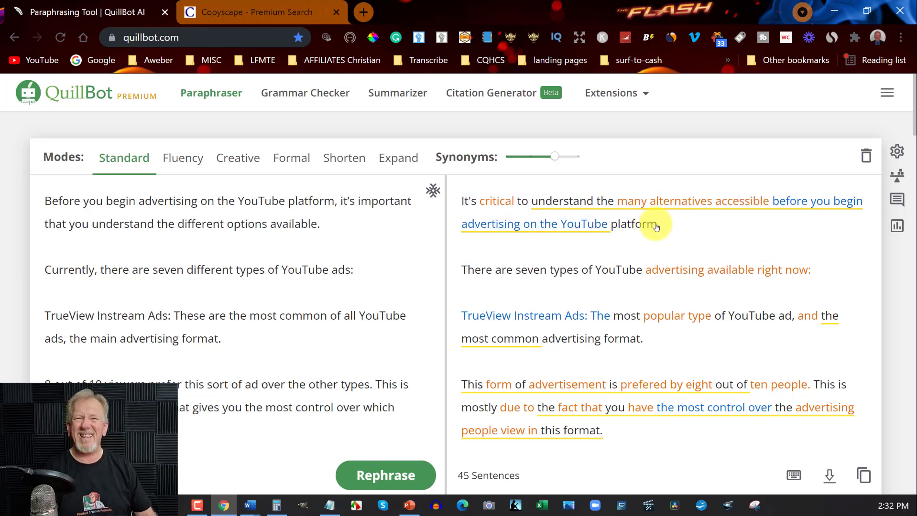
click(259, 14)
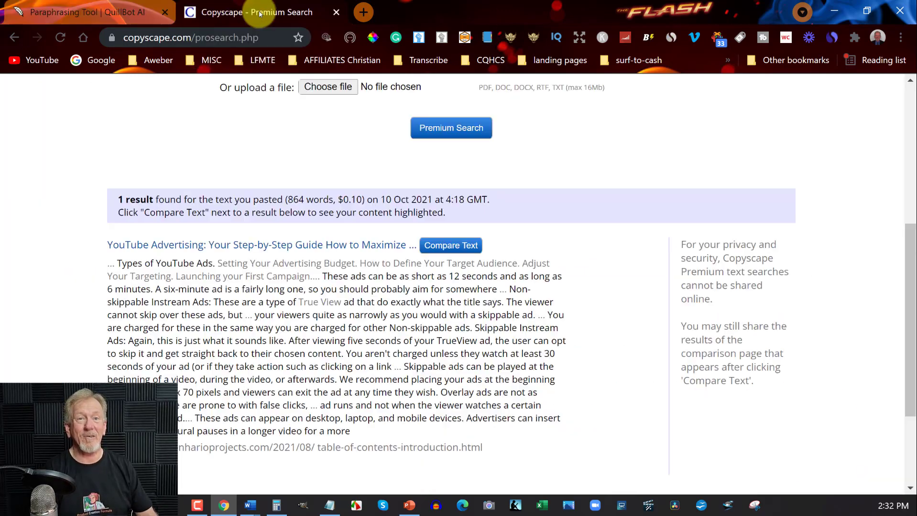
scroll(726, 230, up, 6)
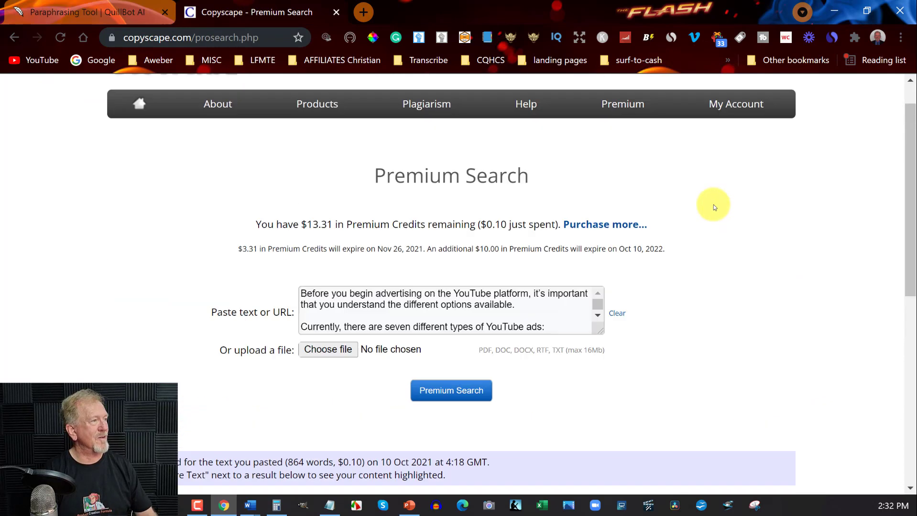
click(302, 316)
key(ctrl+a)
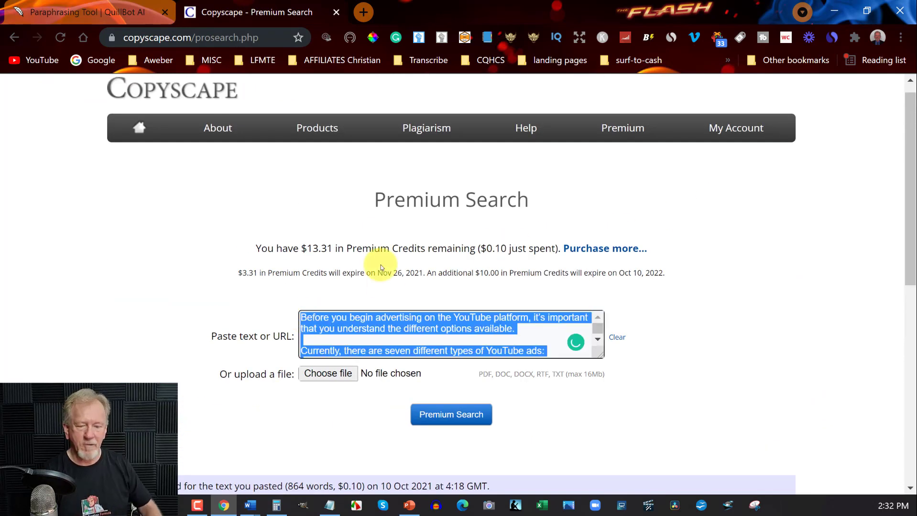
key(ctrl+v)
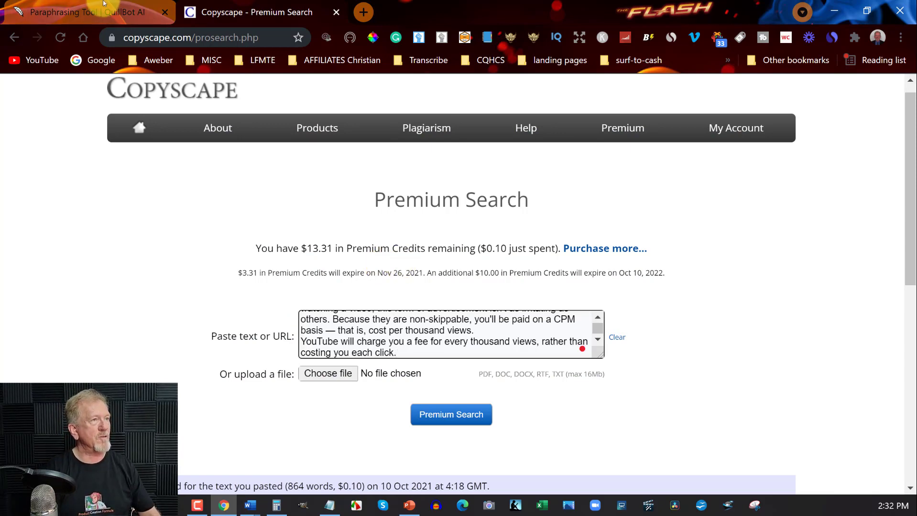
- Copy the QuillBot paraphrase again, replace the text in Copyscape's search box with it and run a Premium Search
click(91, 12)
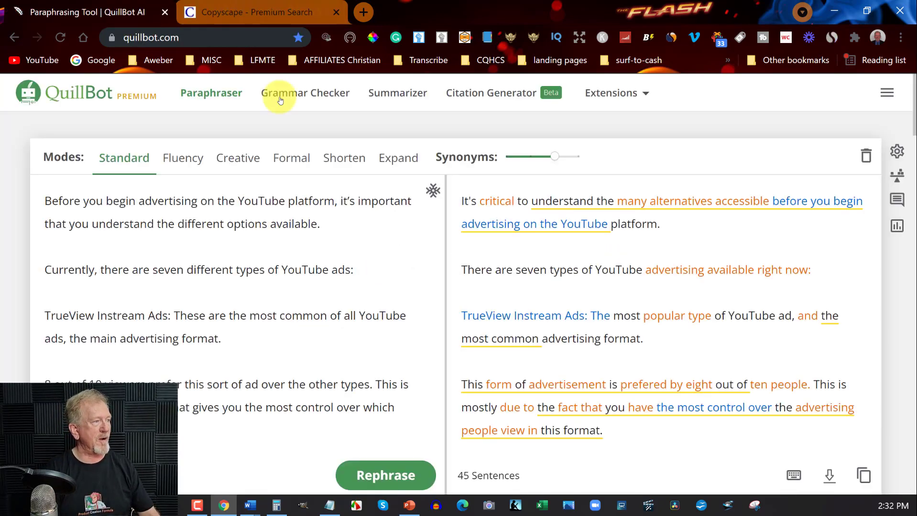
click(864, 479)
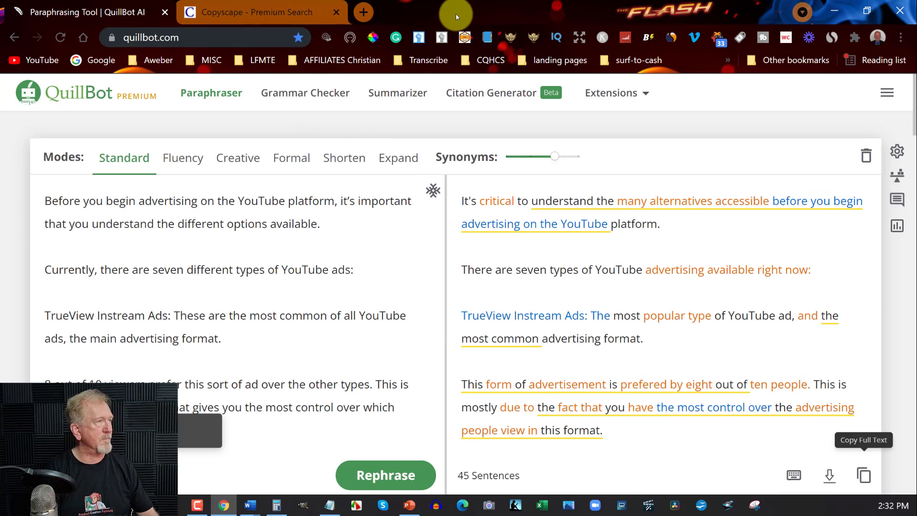
click(220, 13)
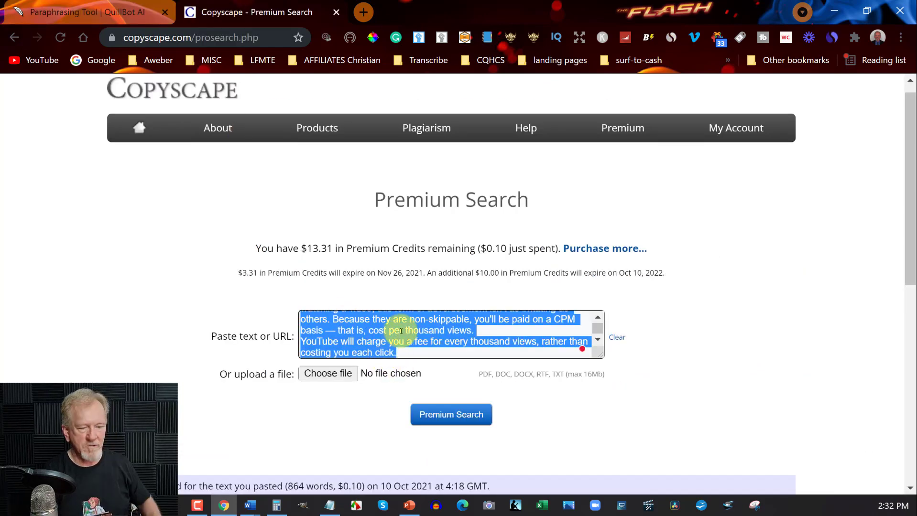
key(BackSpace)
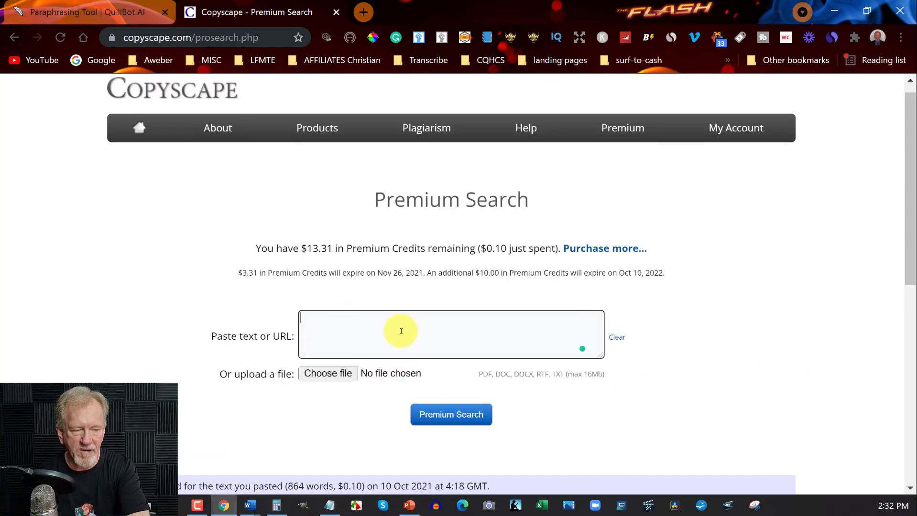
key(ctrl+v)
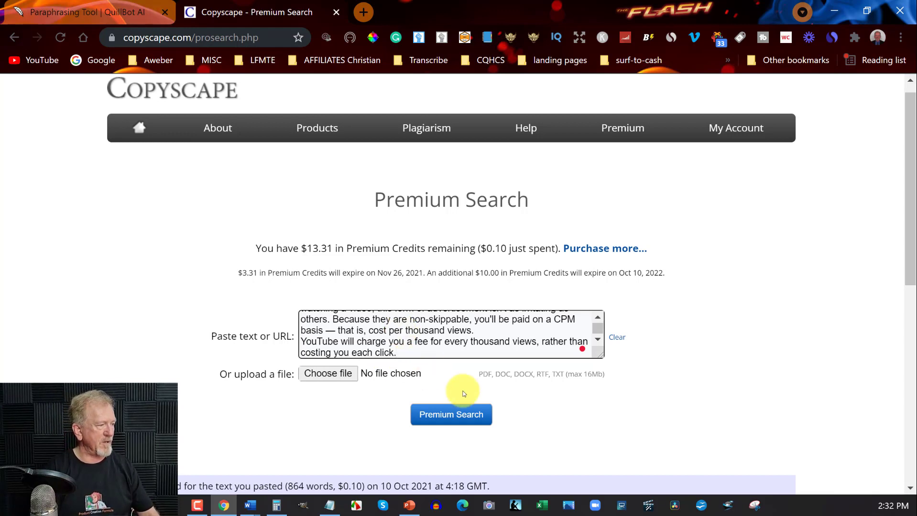
click(461, 414)
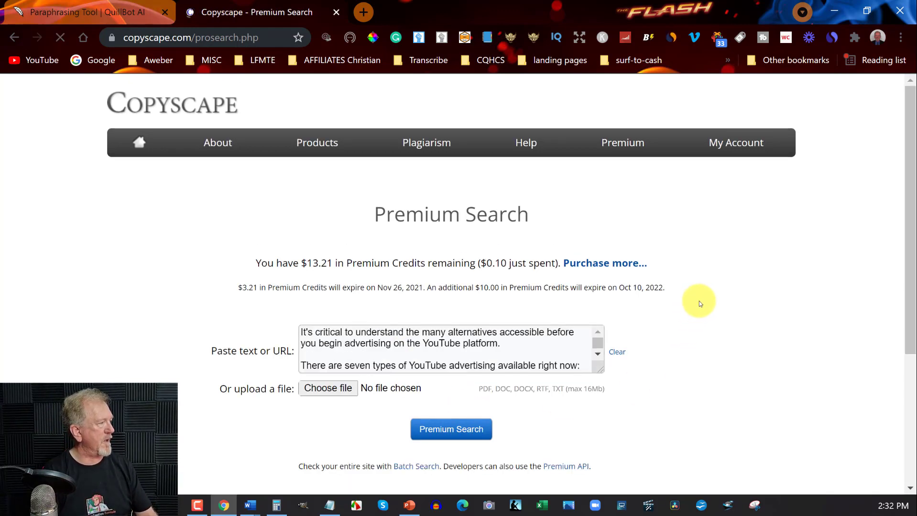
scroll(699, 301, down, 4)
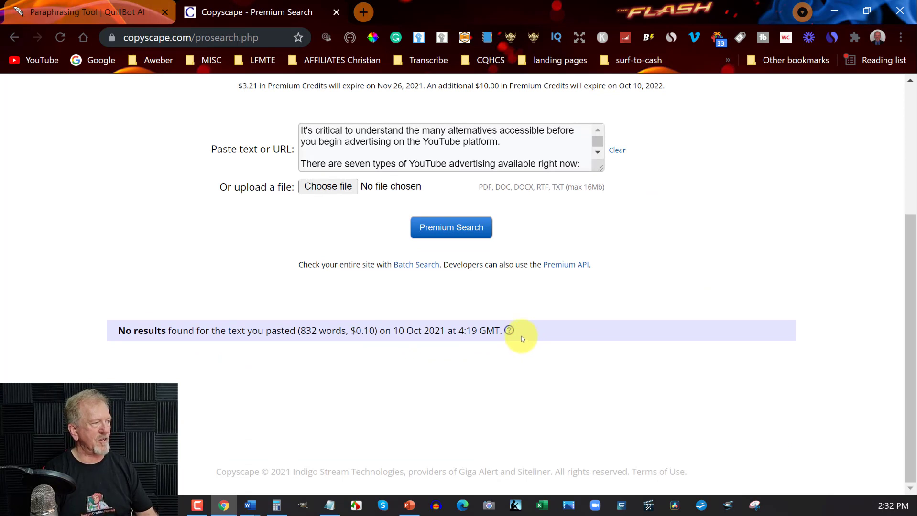
- Switch to Word, replace the selected "Types of YouTube Ads" body with the paraphrase and separate the "Setting Your Advertising Budget" heading from it
click(116, 14)
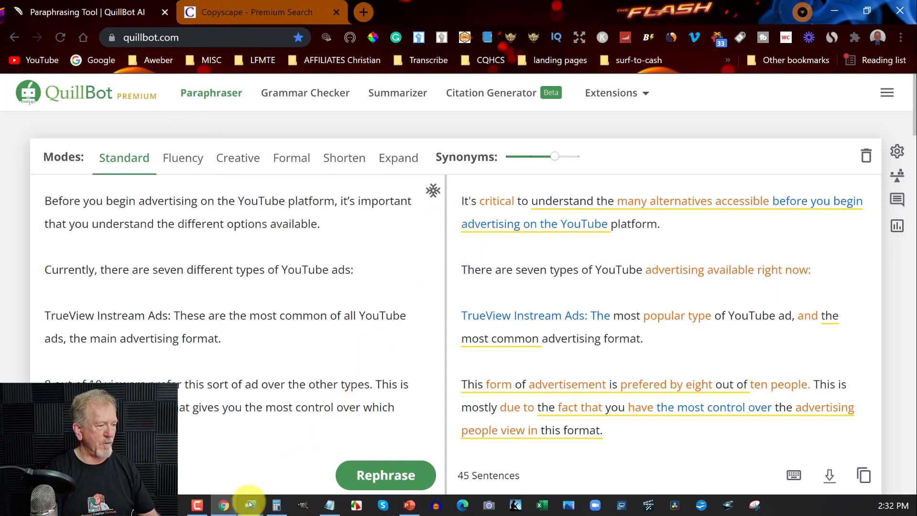
mouse_move(249, 505)
click(338, 435)
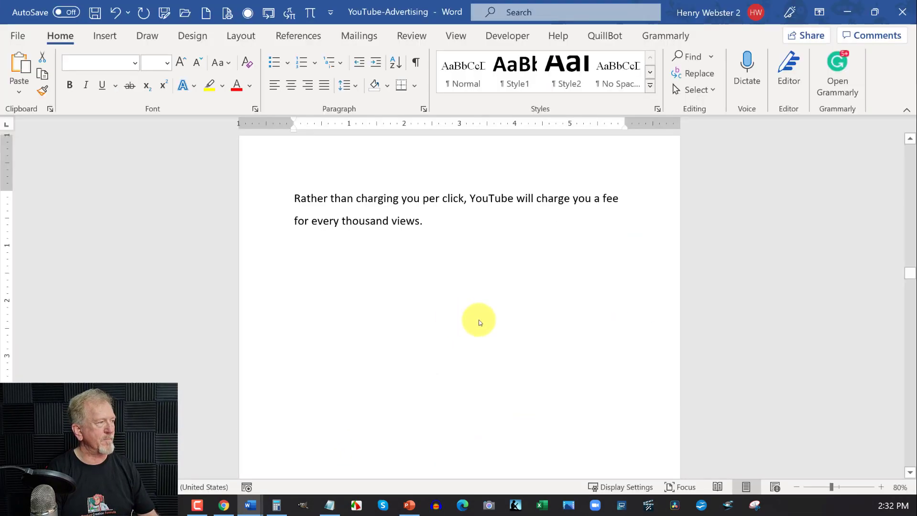
scroll(479, 298, up, 9)
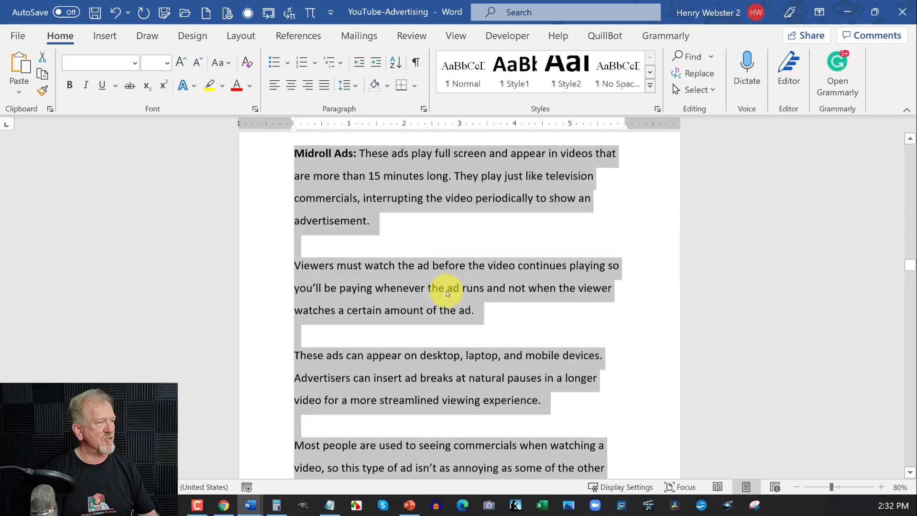
scroll(448, 293, up, 1)
key(Delete)
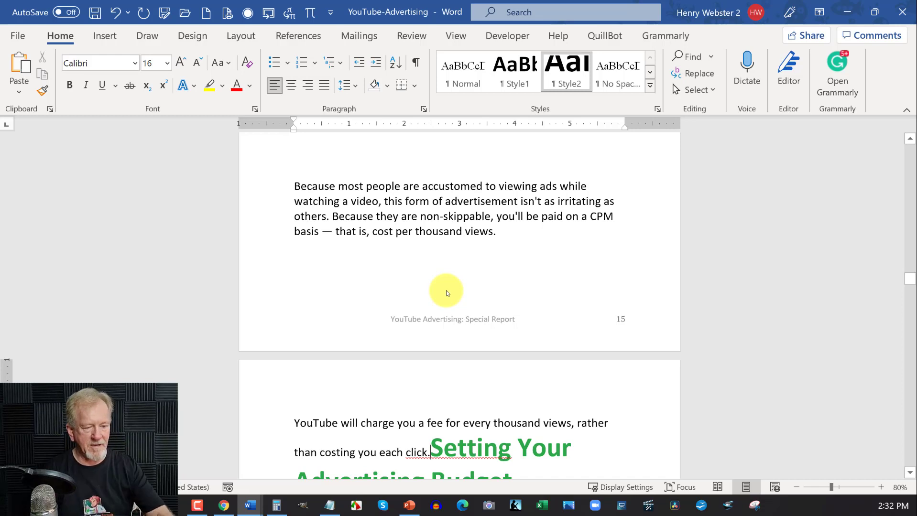
key(Return)
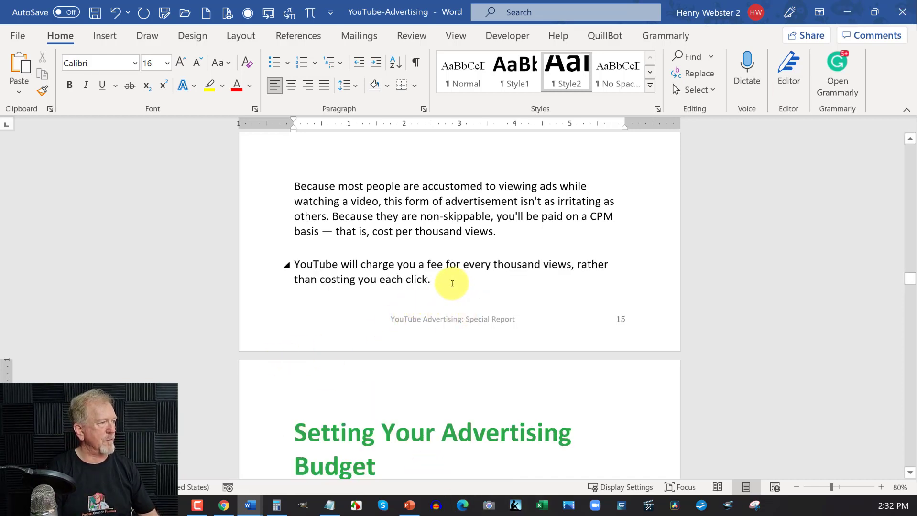
- Apply the Normal style to the entire pasted body text of the "Types of YouTube Ads" chapter
drag(445, 281, 297, 327)
scroll(265, 185, up, 3)
scroll(267, 185, up, 10)
scroll(267, 185, up, 12)
scroll(266, 186, up, 12)
scroll(266, 185, up, 12)
scroll(267, 185, up, 12)
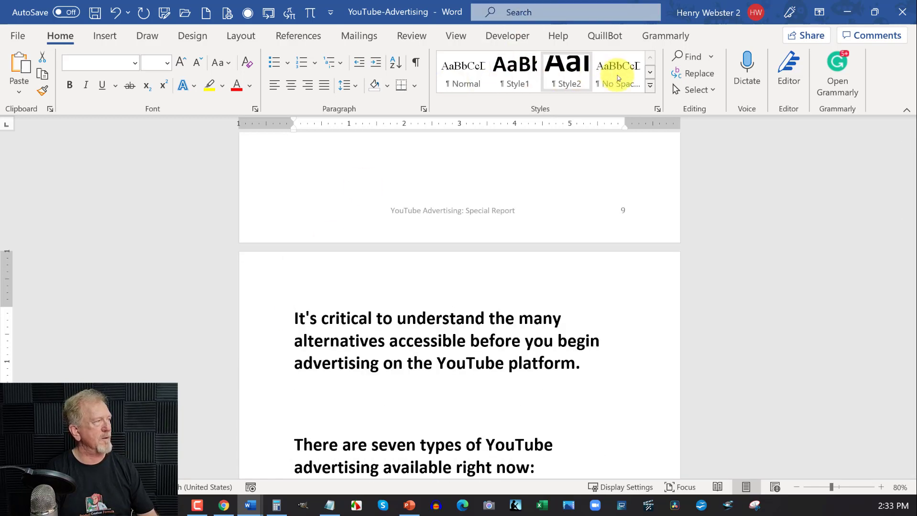
click(650, 86)
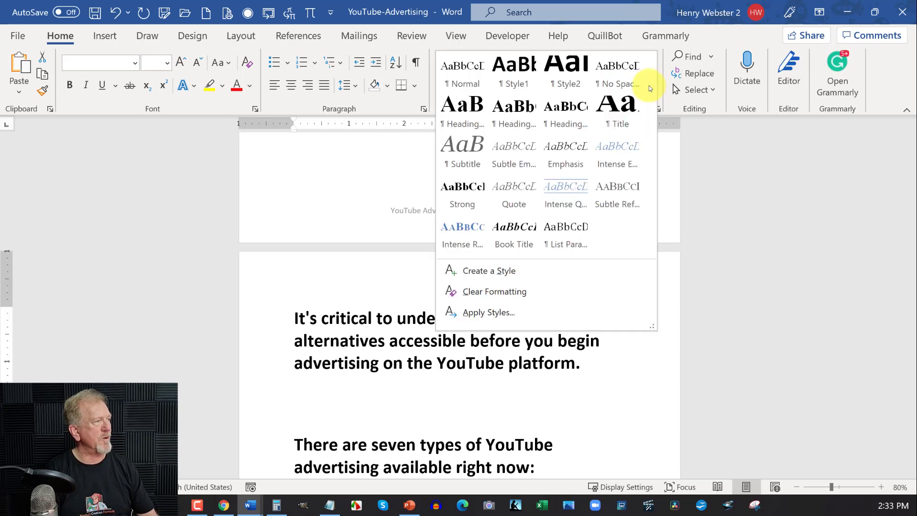
click(464, 65)
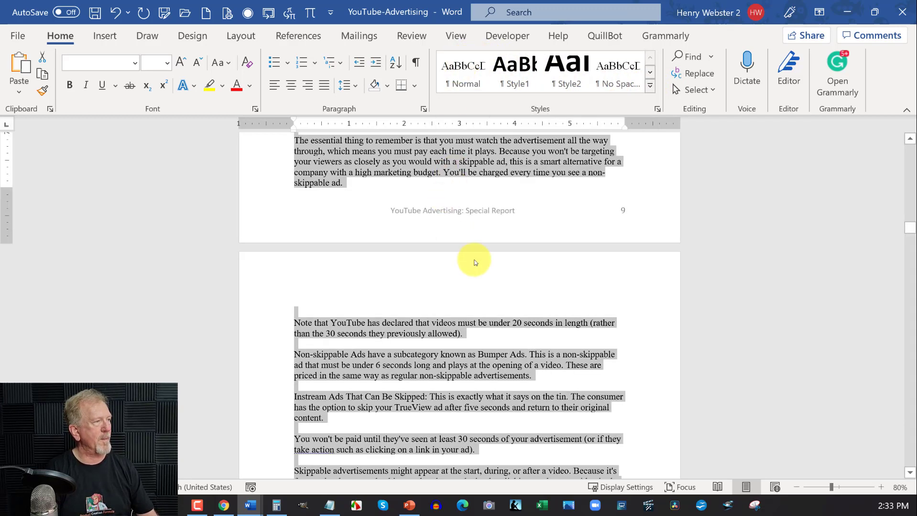
- Set all the body text under "Types of YouTube Ads" to Calibri (Headings) at size 16
scroll(335, 235, down, 2)
scroll(342, 240, down, 7)
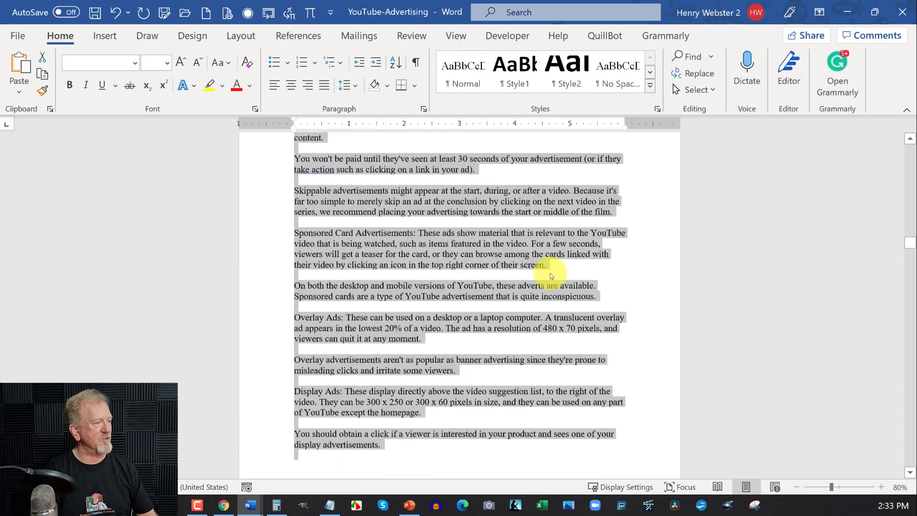
drag(910, 247, 909, 256)
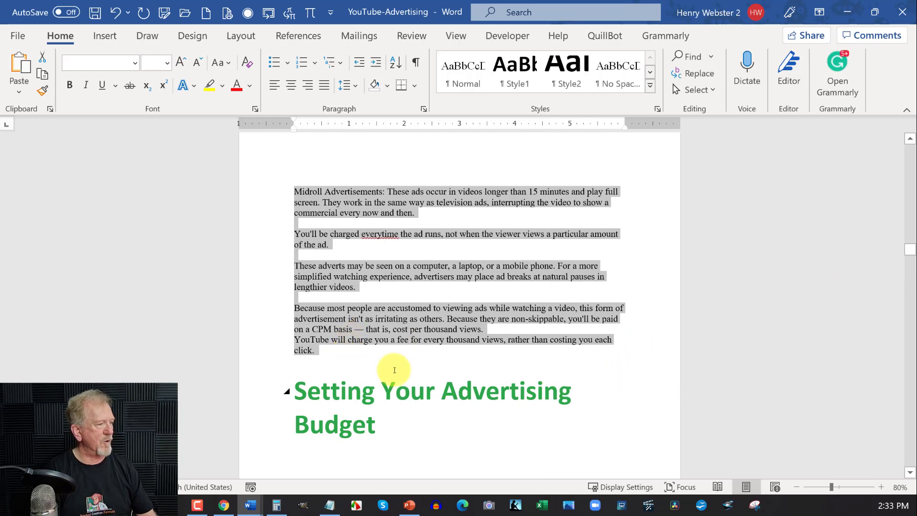
scroll(583, 360, down, 3)
click(322, 355)
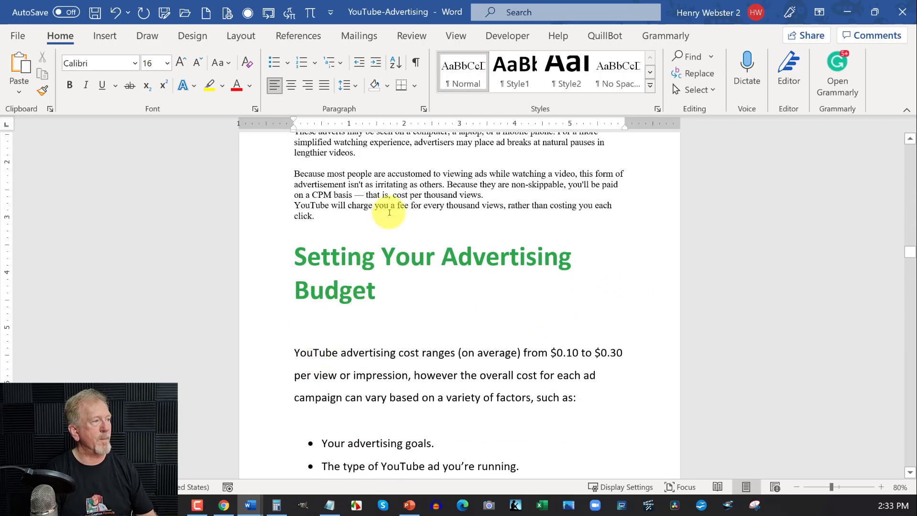
drag(339, 213, 287, 204)
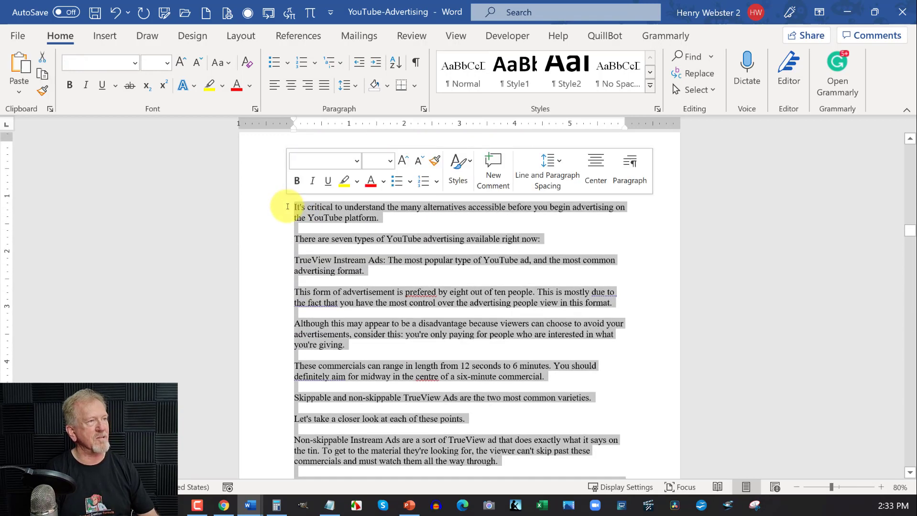
click(133, 63)
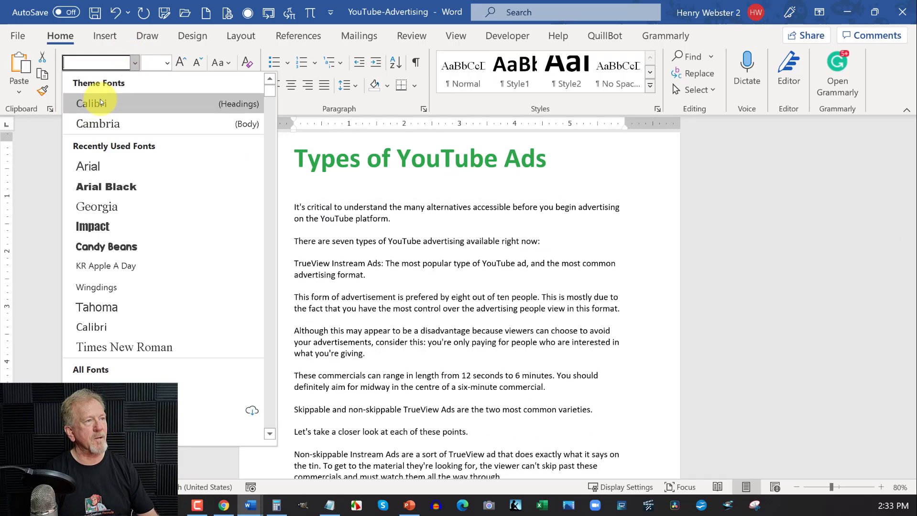
click(100, 102)
click(169, 65)
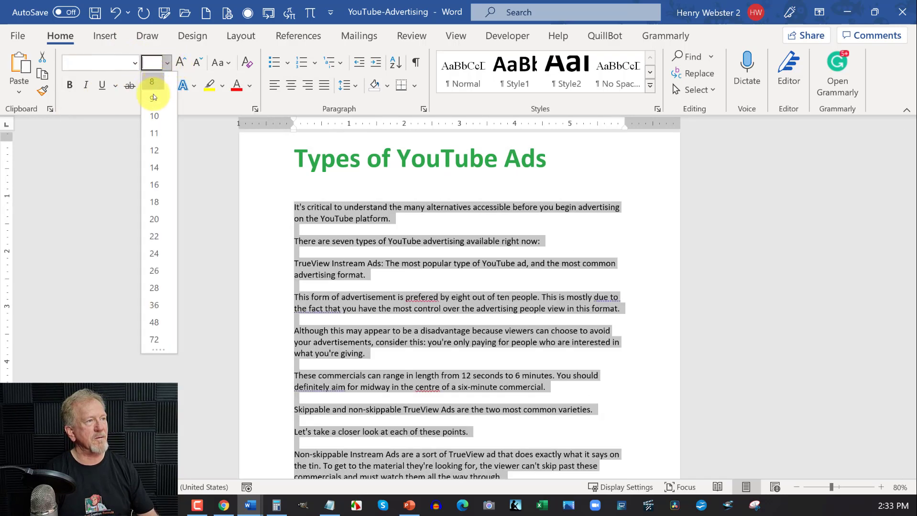
click(153, 184)
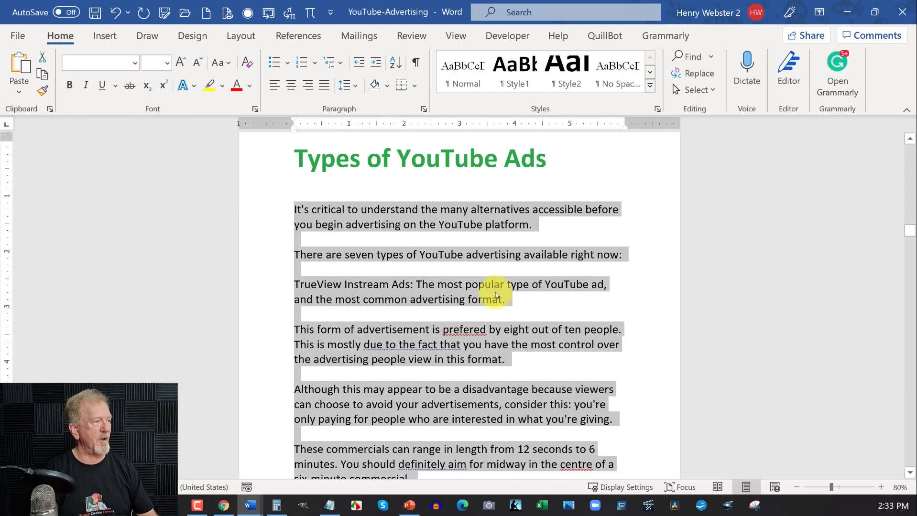
- Review the reformatted "Types of YouTube Ads" text through to the "Setting Your Advertising Budget" heading
scroll(608, 277, down, 10)
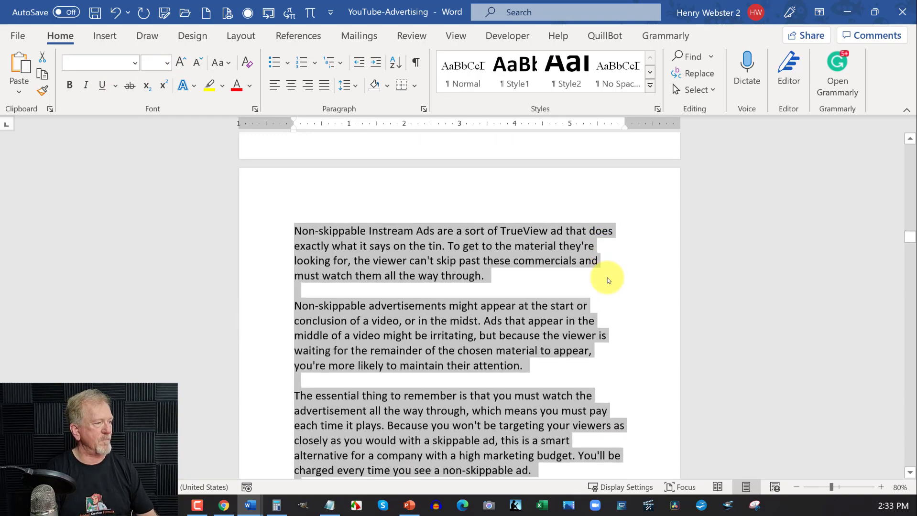
scroll(607, 278, down, 20)
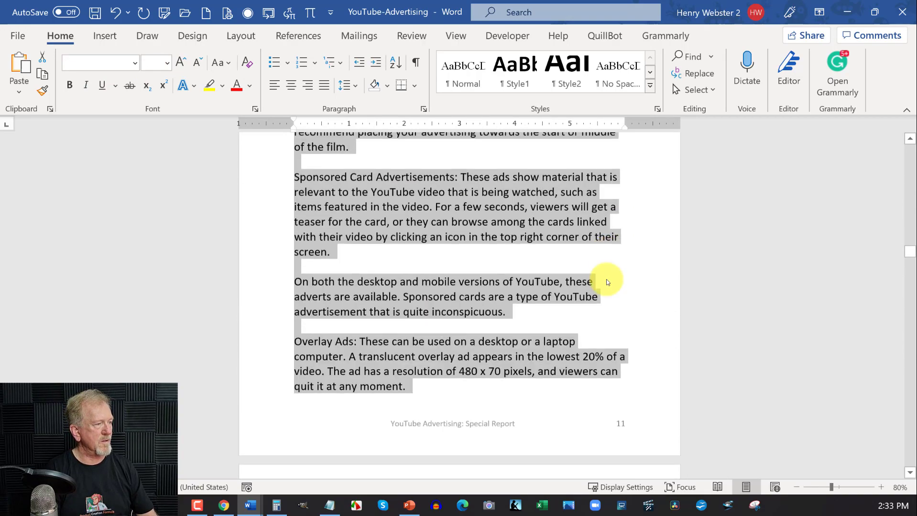
scroll(606, 279, down, 18)
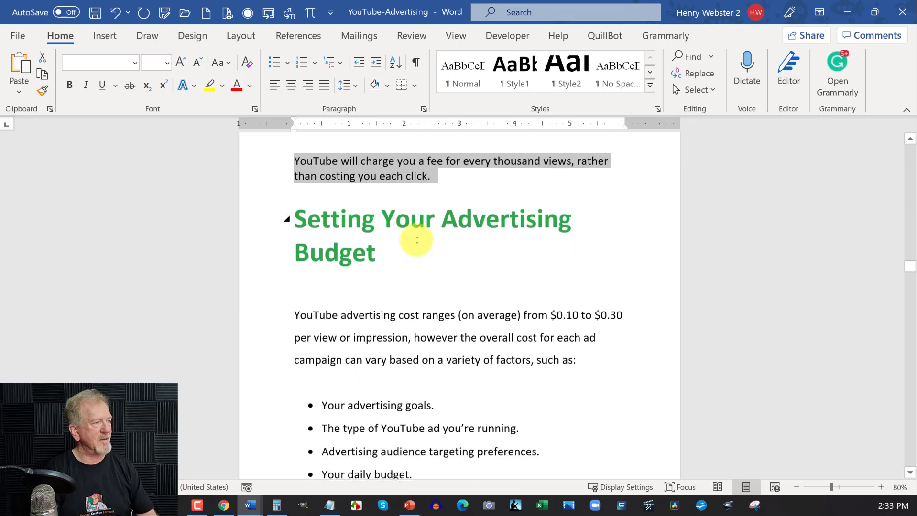
click(454, 183)
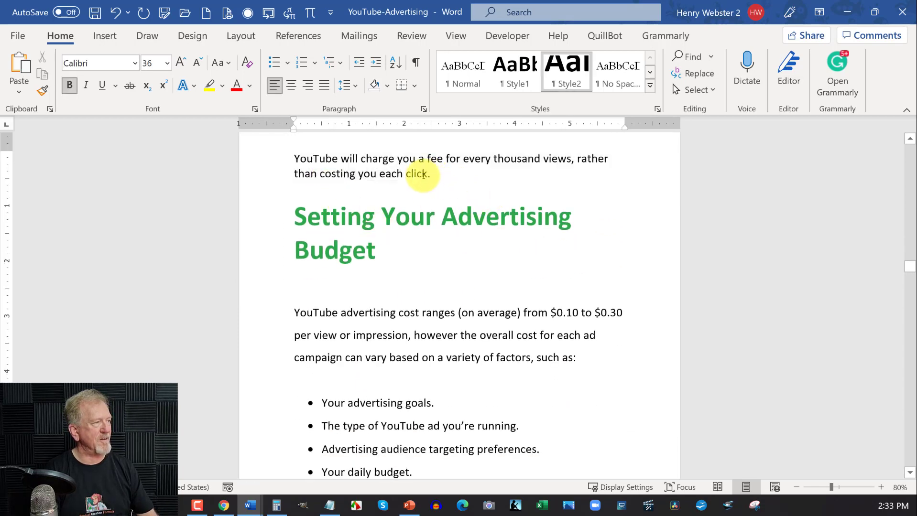
scroll(359, 216, up, 4)
scroll(307, 218, up, 12)
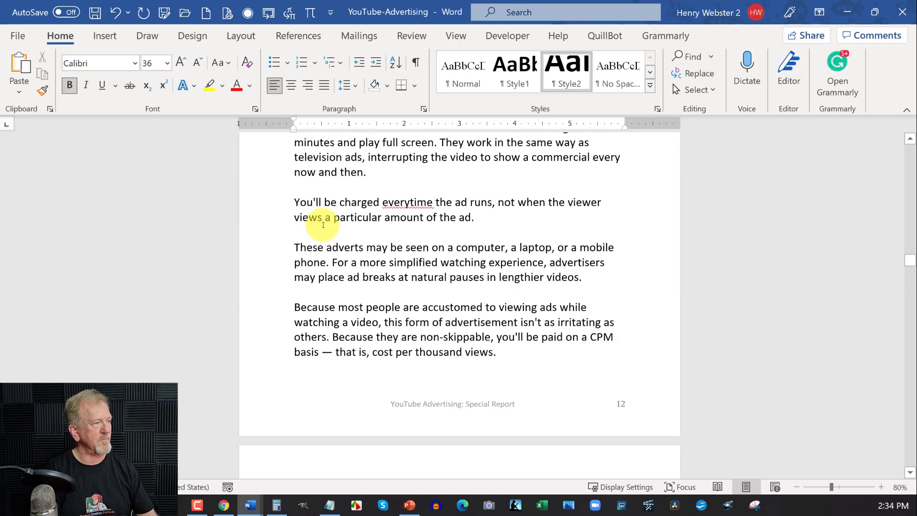
scroll(323, 223, up, 10)
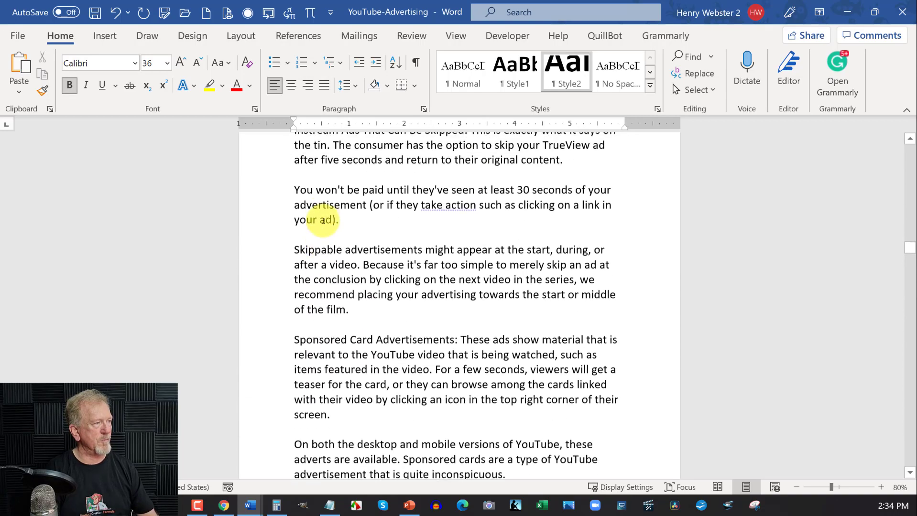
scroll(322, 223, down, 12)
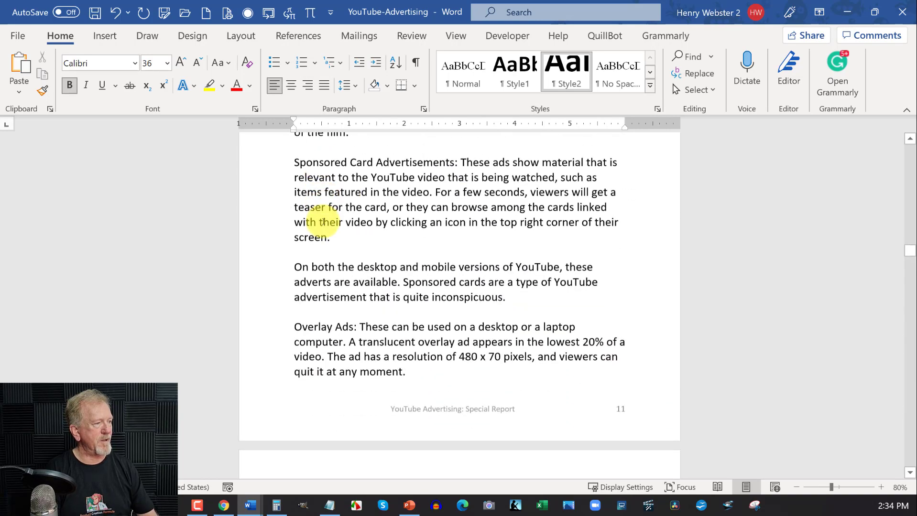
scroll(322, 221, down, 12)
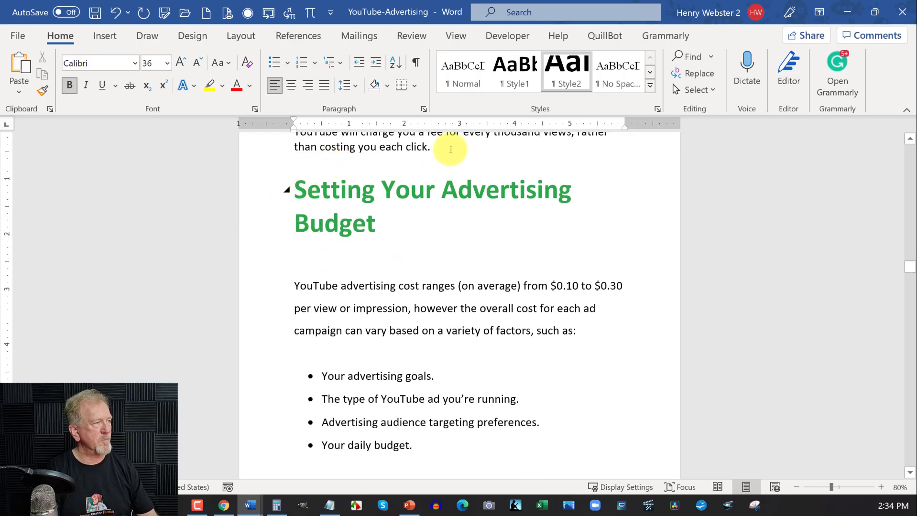
- Insert a run of blank lines after the final "Types of YouTube Ads" paragraph to move the "Setting Your Advertising Budget" heading down the page
click(471, 148)
key(Return)
key(Return)
key(Return)
key(Return)
key(Return)
key(Return)
key(Return)
key(Return)
key(Return)
key(Return)
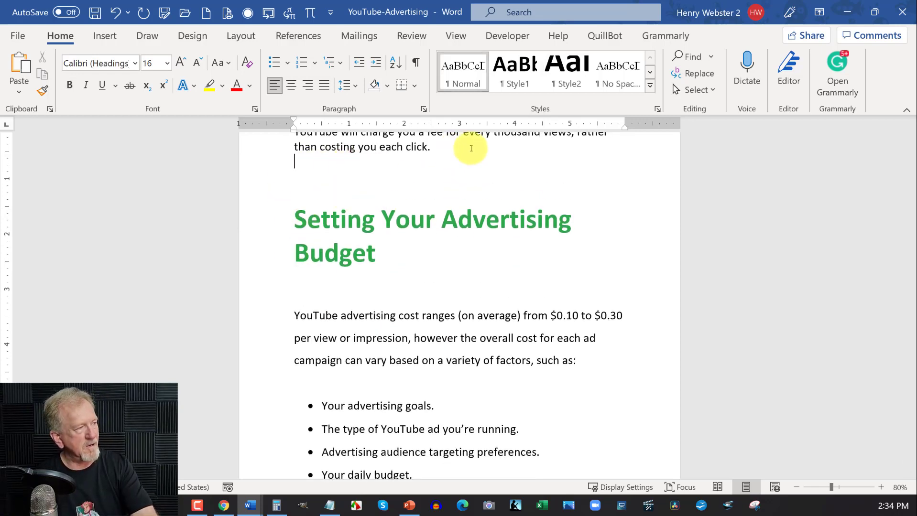
key(Return)
key(Return)
key(Return)
key(Return)
key(Return)
key(Return)
key(Return)
key(Return)
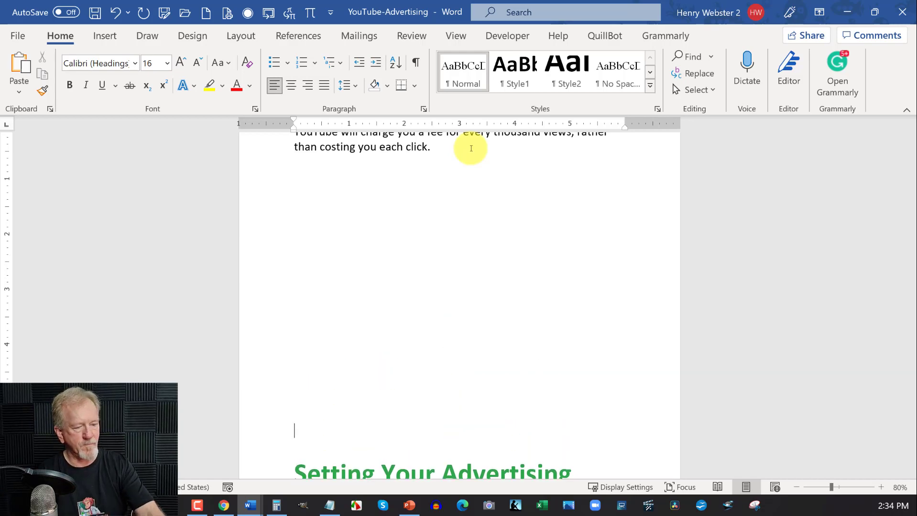
- Add one more blank line above the "Setting Your Advertising Budget" heading to start it on a new page, and check the following text
key(Down)
key(Down)
key(Down)
key(Down)
key(Down)
key(Down)
key(Down)
key(Down)
key(Down)
key(Down)
key(Down)
key(Down)
key(Down)
key(Down)
key(Down)
key(Down)
key(Down)
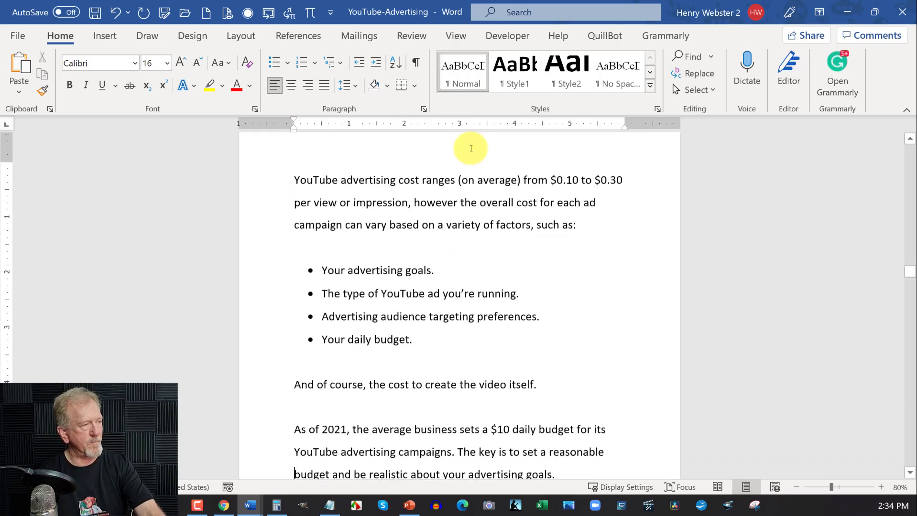
key(Up)
key(Up)
key(Up)
key(Up)
key(Up)
key(Up)
key(Up)
key(Up)
key(Up)
key(Up)
key(Up)
key(Up)
key(Up)
key(Up)
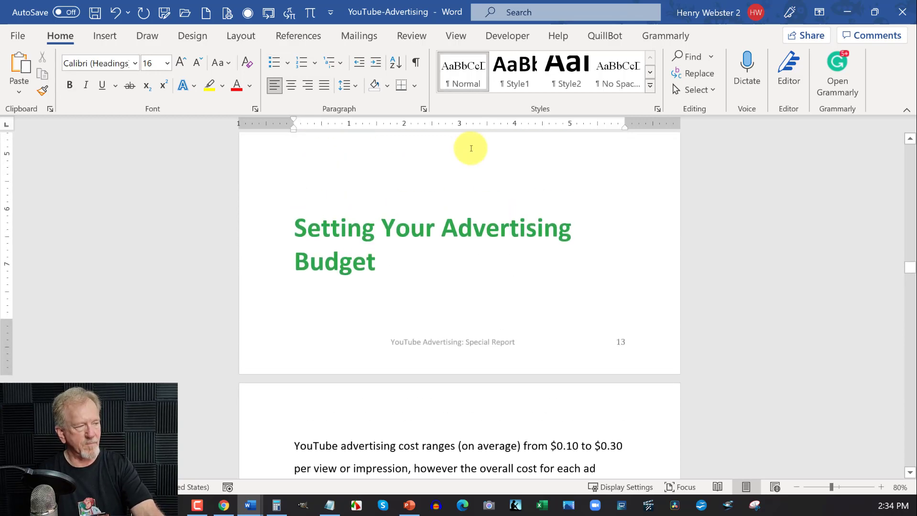
key(Return)
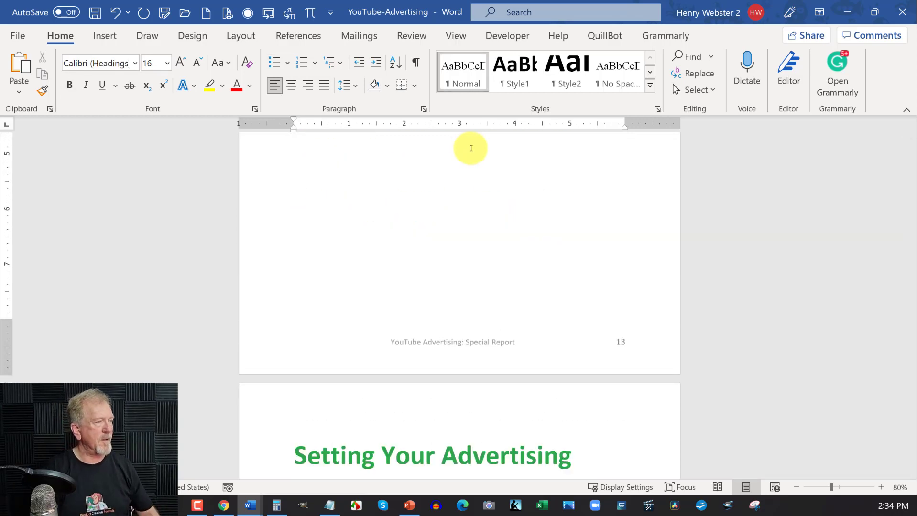
scroll(405, 213, up, 4)
scroll(405, 214, down, 6)
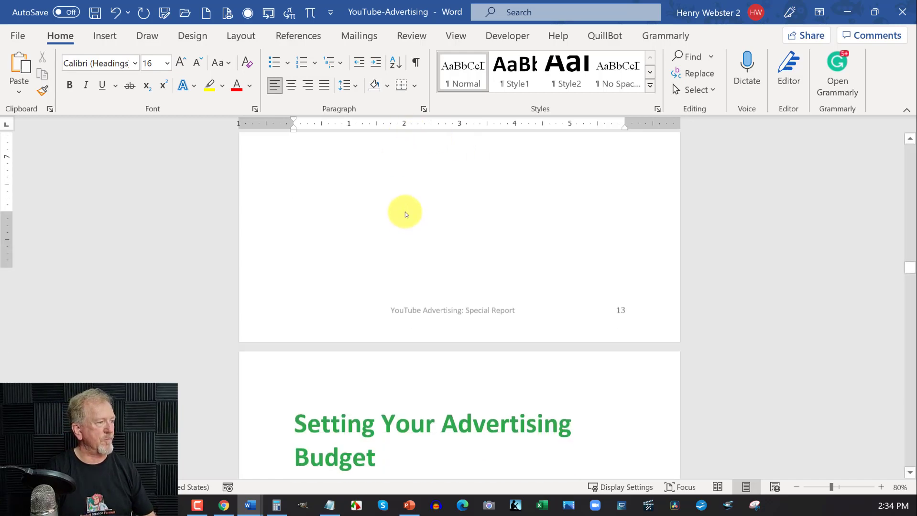
scroll(405, 213, down, 7)
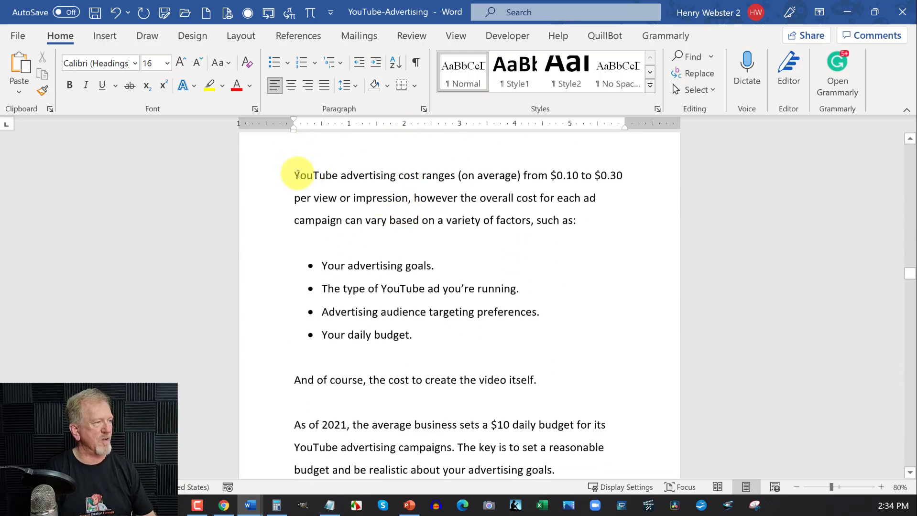
- Switch to QuillBot in the browser and compare the original "Types of YouTube Ads" text with its paraphrase
click(846, 13)
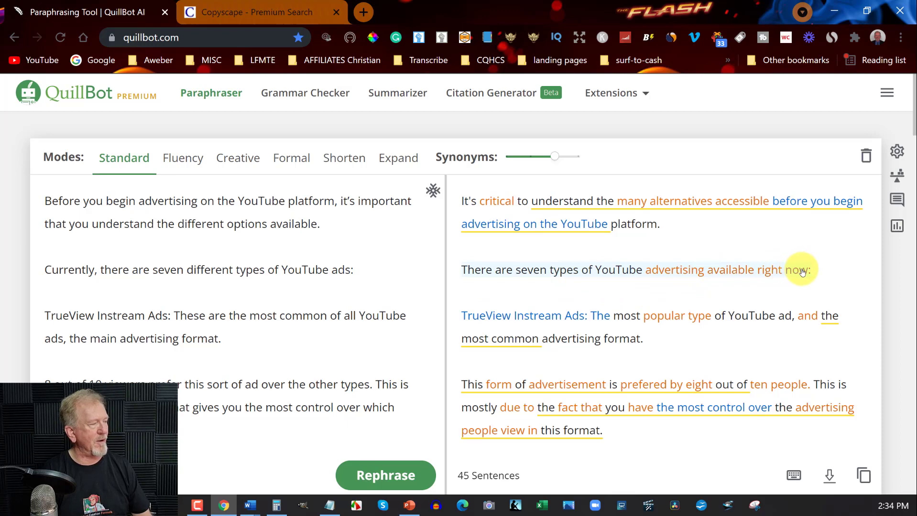
scroll(802, 271, down, 1)
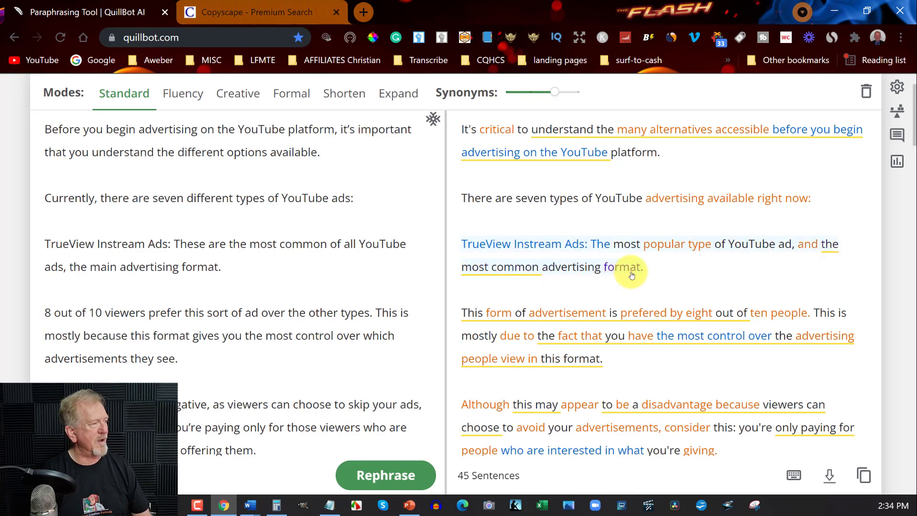
scroll(664, 269, down, 5)
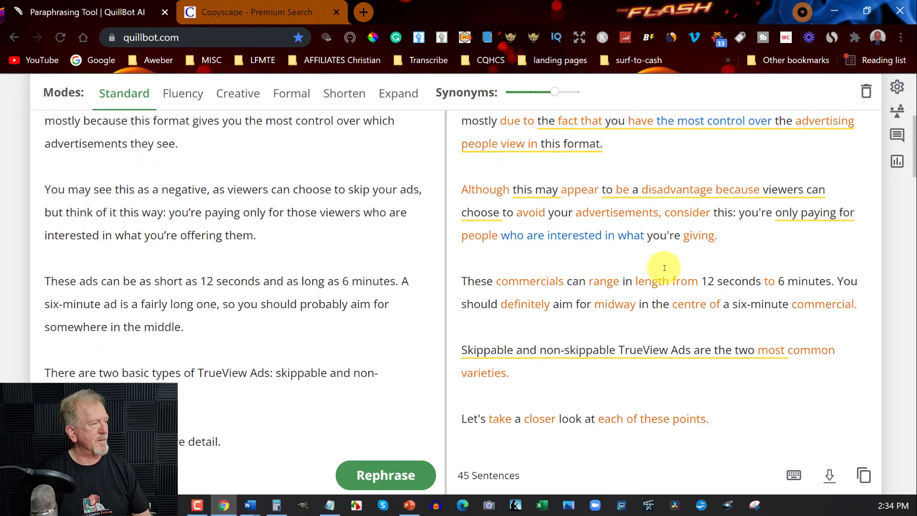
scroll(665, 268, up, 5)
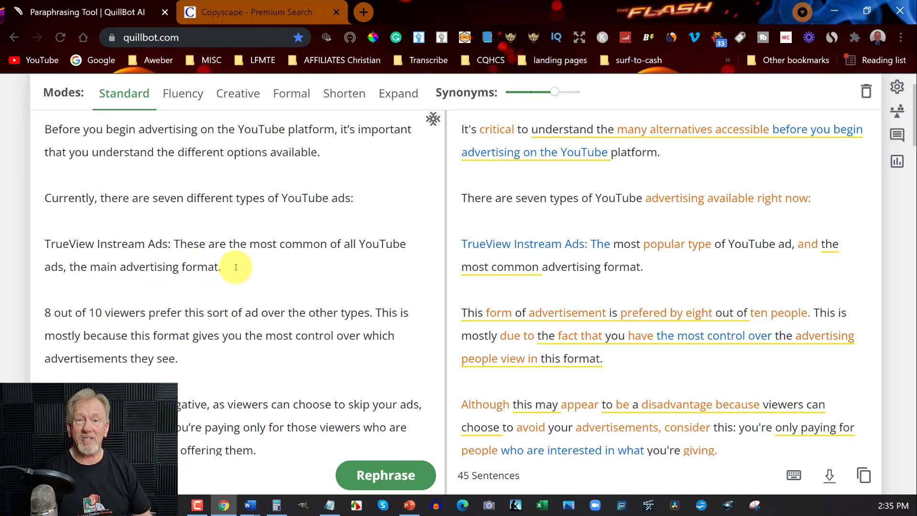
scroll(236, 267, down, 15)
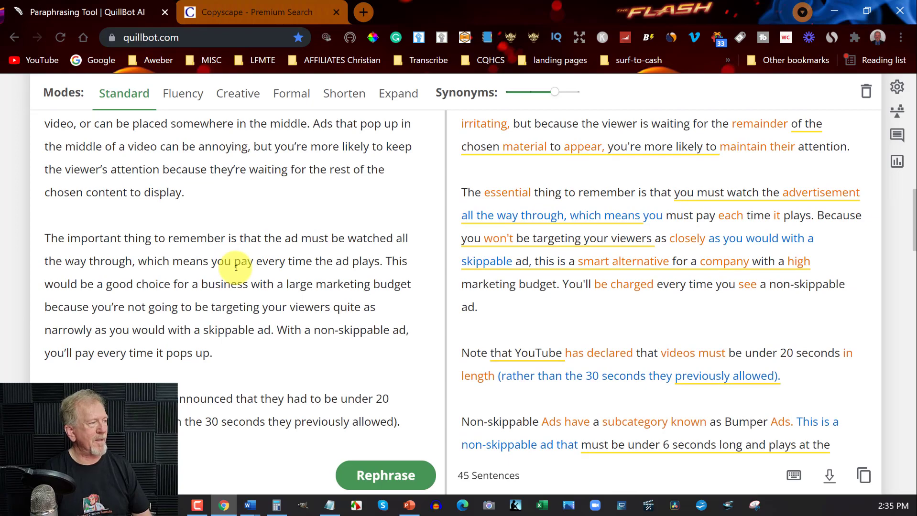
scroll(236, 267, down, 20)
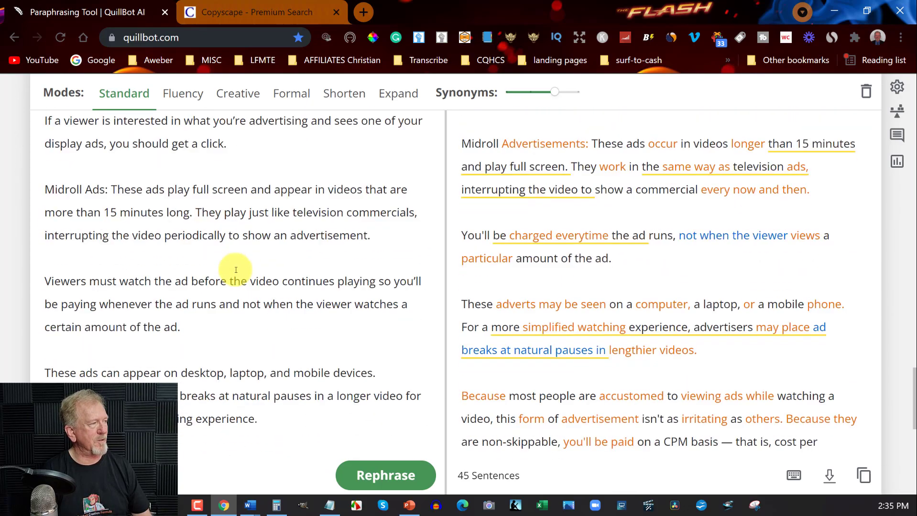
scroll(235, 270, up, 20)
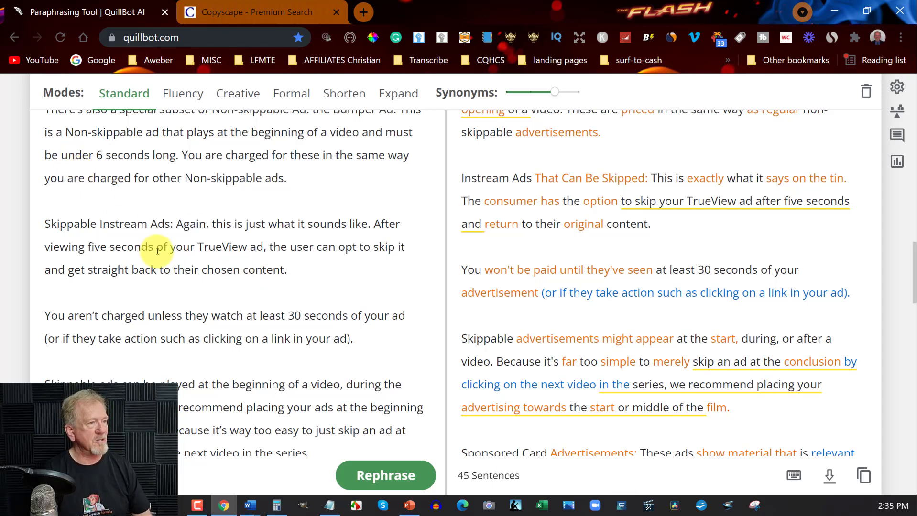
- Compare the two original sentences about Skippable Instream Ads with their paraphrases, and look through the remaining paraphrase to its end
click(151, 229)
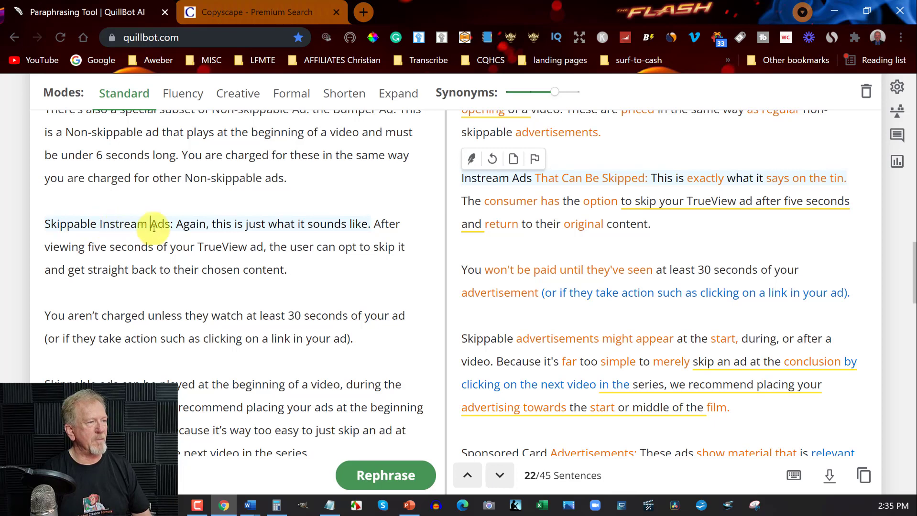
mouse_move(469, 179)
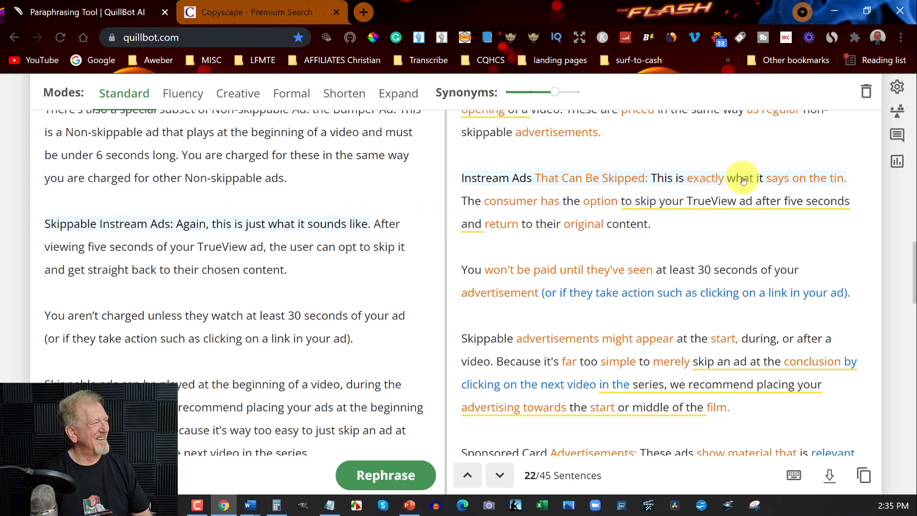
mouse_move(798, 176)
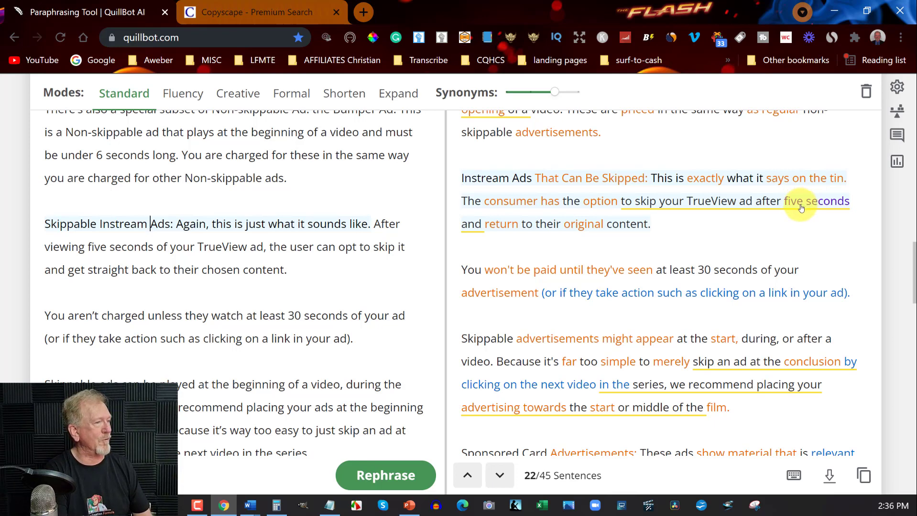
click(110, 248)
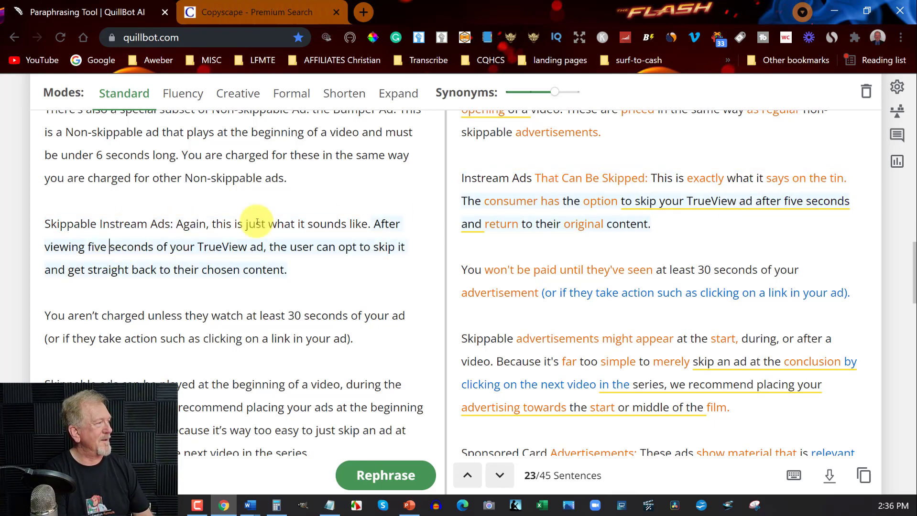
mouse_move(864, 189)
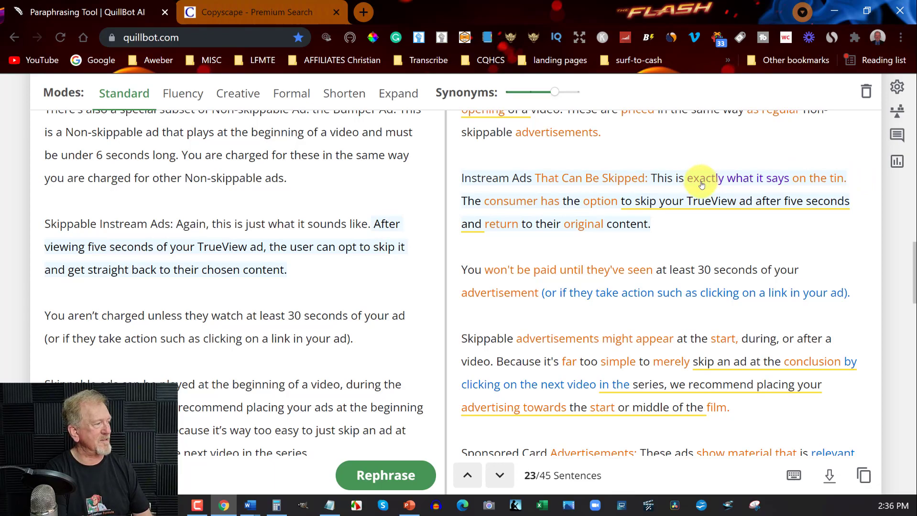
scroll(701, 186, down, 4)
scroll(701, 186, down, 14)
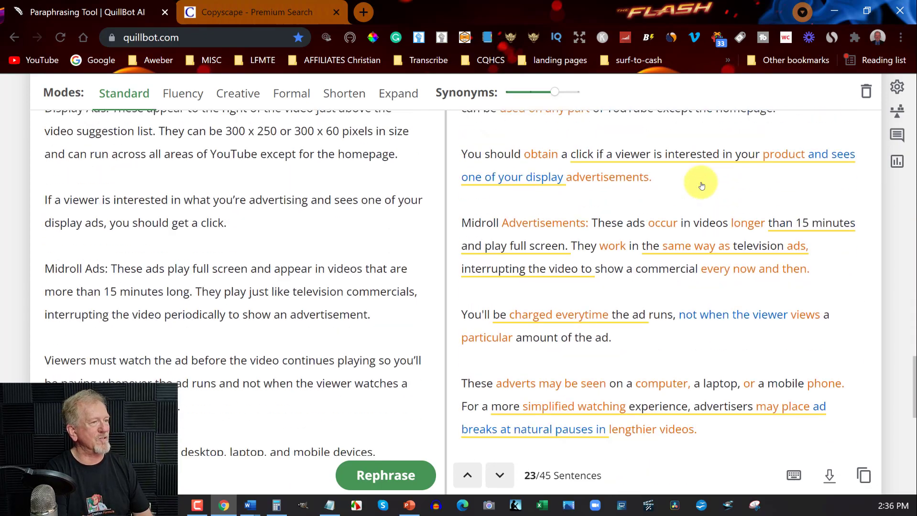
scroll(701, 182, down, 6)
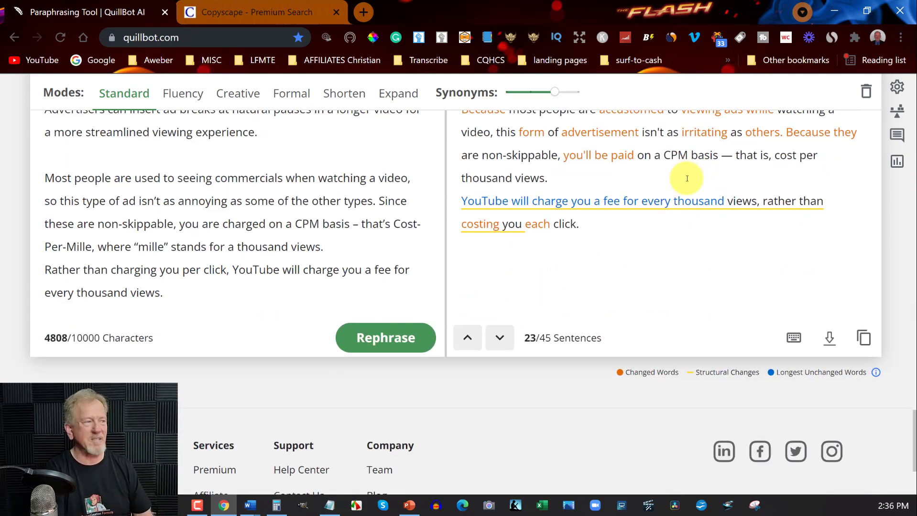